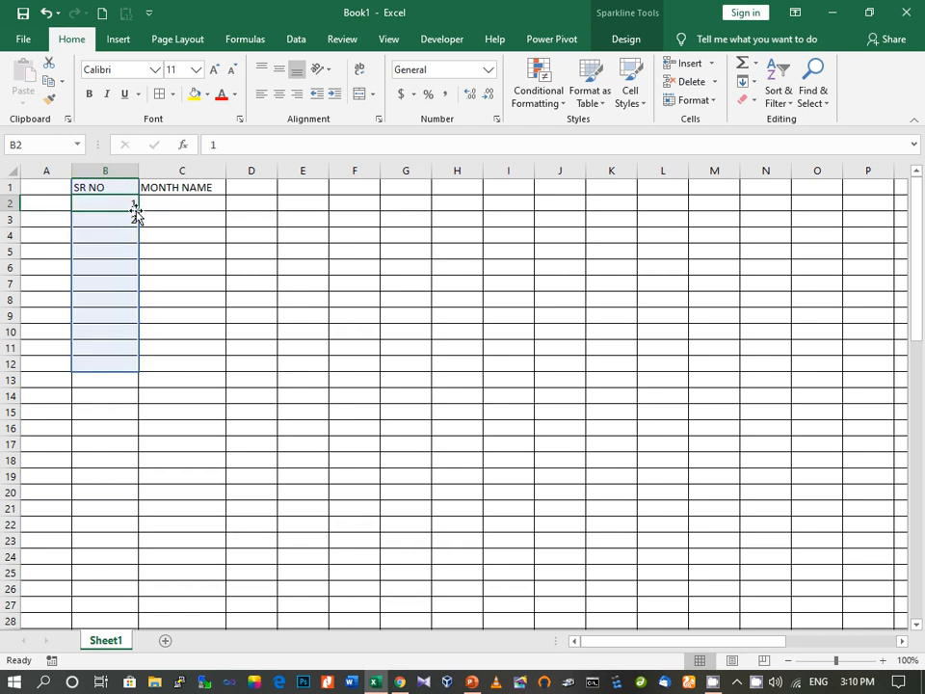
Extend the serial numbers 1 and 2 in column B down to 70 in cell B71.
left_click_drag(135, 208, 132, 216)
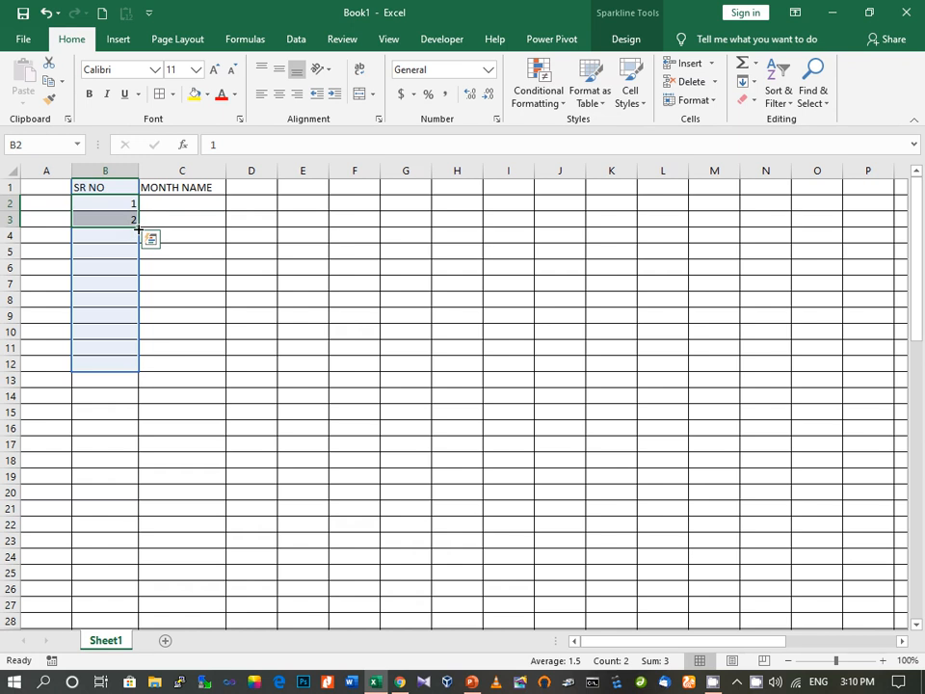
left_click_drag(138, 229, 115, 508)
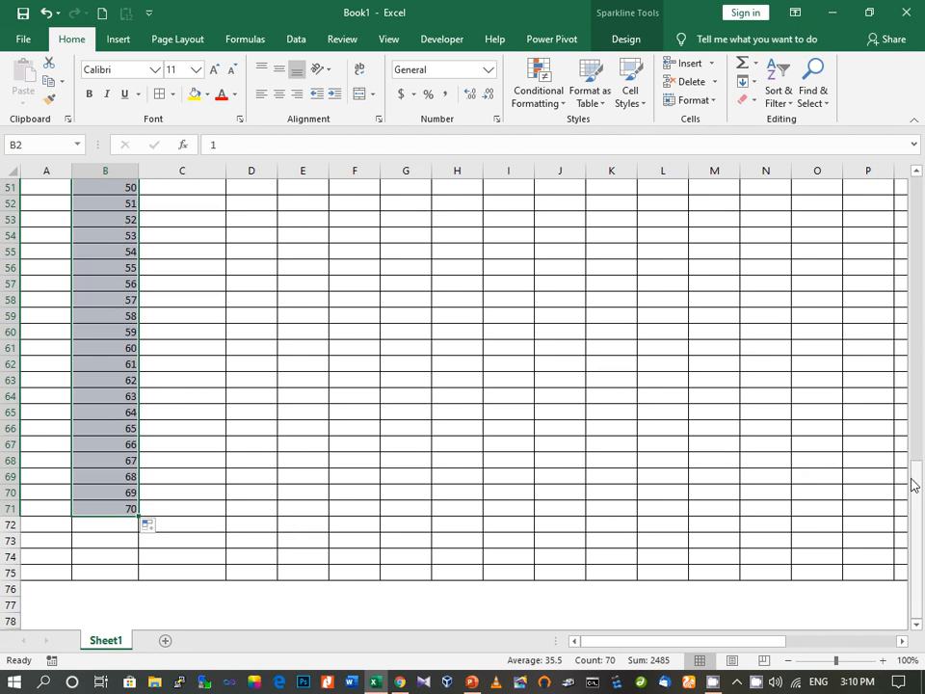
left_click_drag(913, 483, 916, 194)
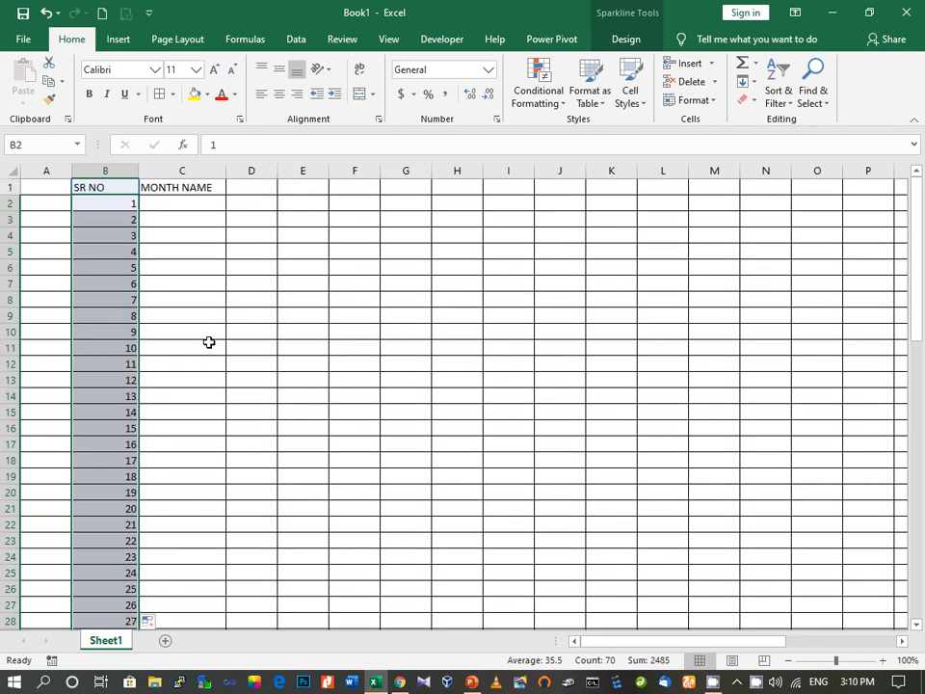
Enter JANUARY in cell C2 and autofill the month names down to DECEMBER in C13.
left_click(167, 201)
double_click(167, 200)
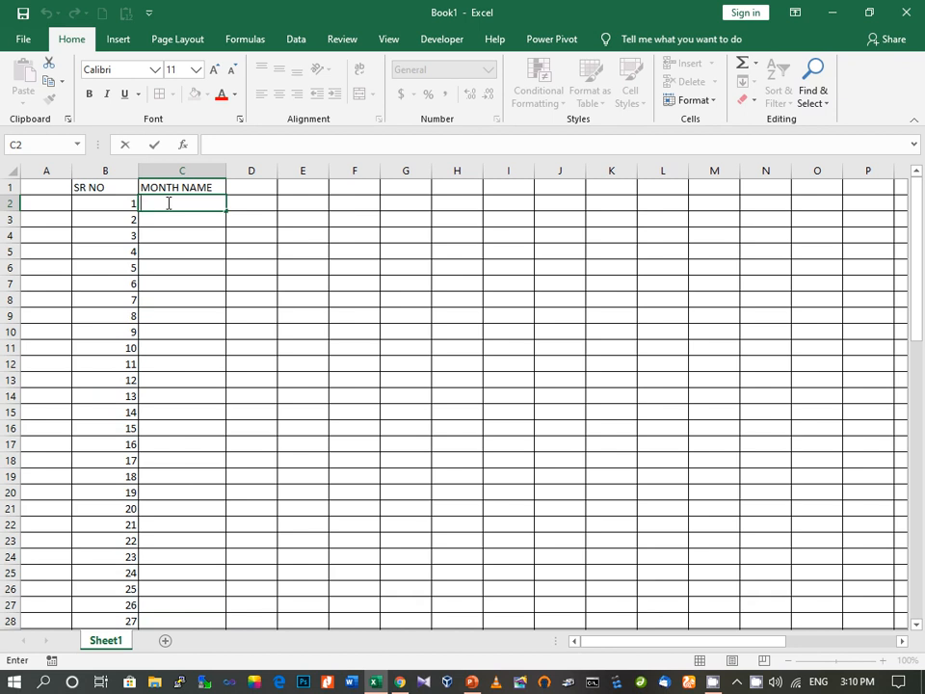
type("JANUARY")
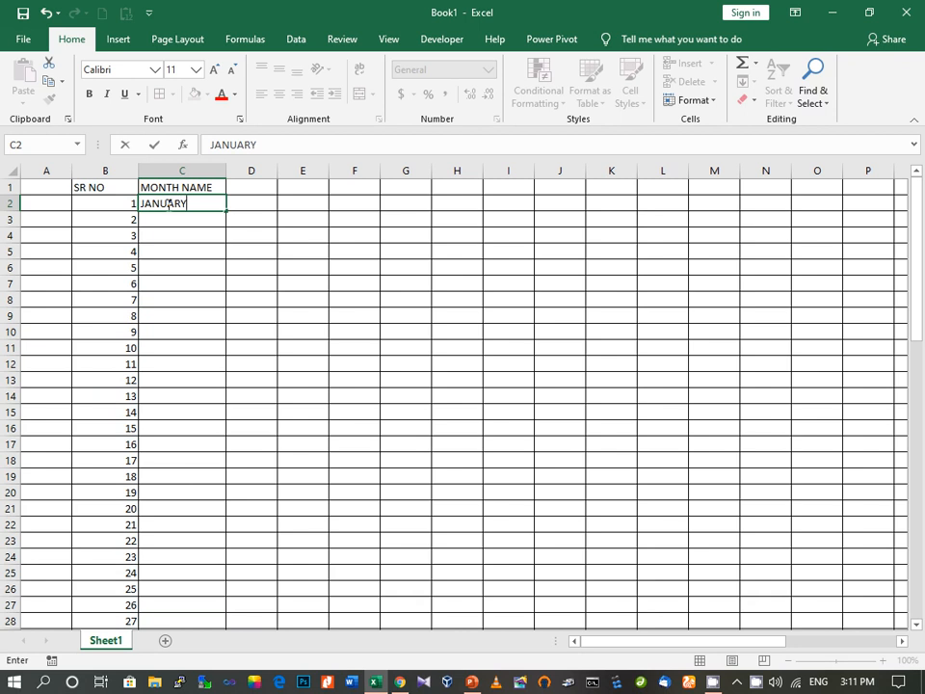
key("ctrl+Return")
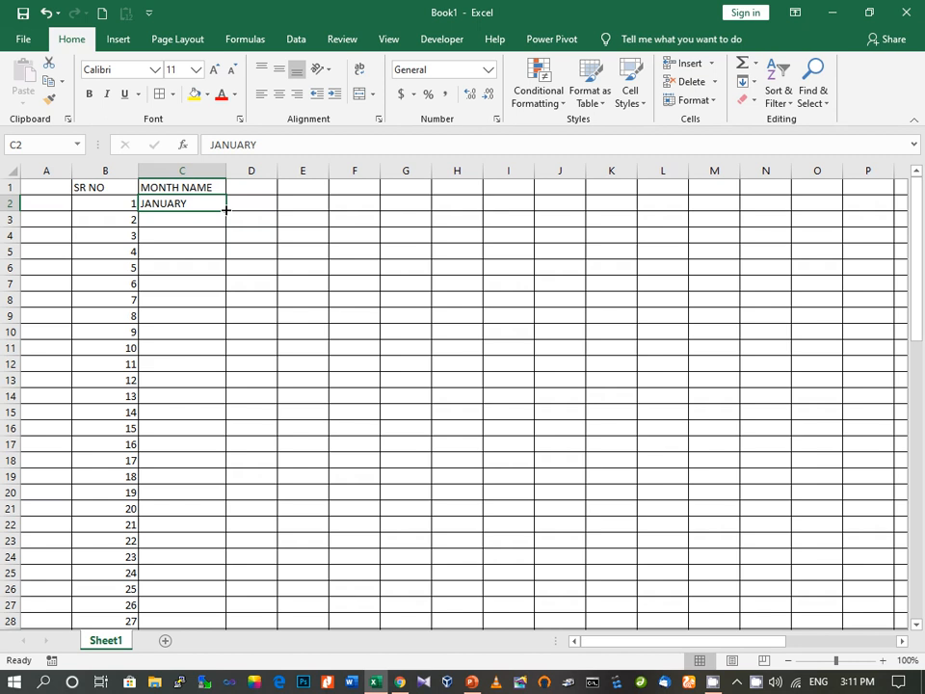
left_click_drag(226, 209, 227, 384)
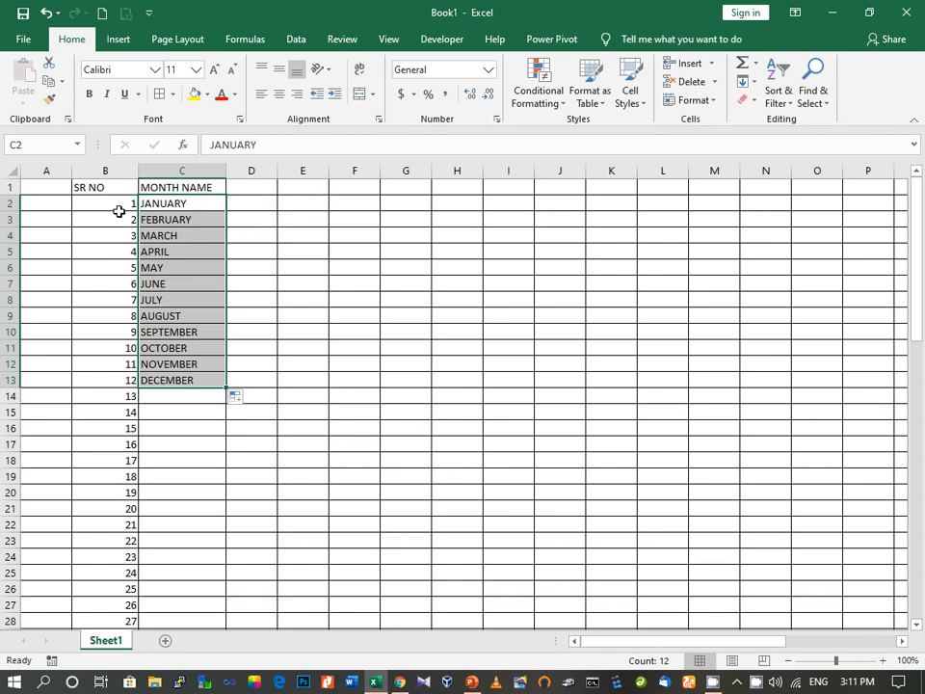
Enter 50 and 51 in cells E2 and E3 and autofill the series down to 75 in E27.
left_click(285, 204)
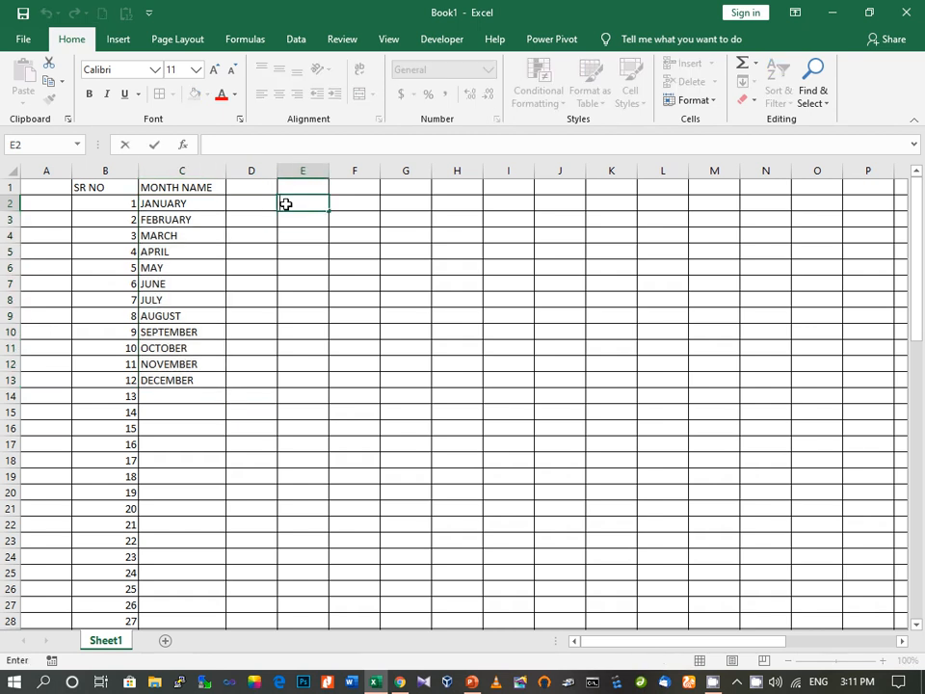
type("50")
left_click(292, 218)
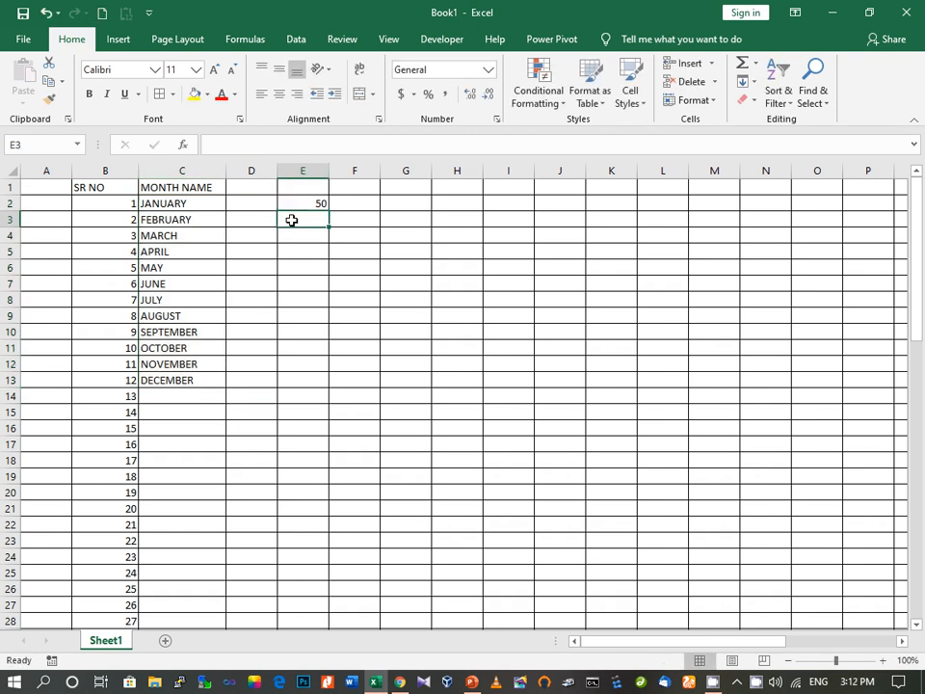
type("51")
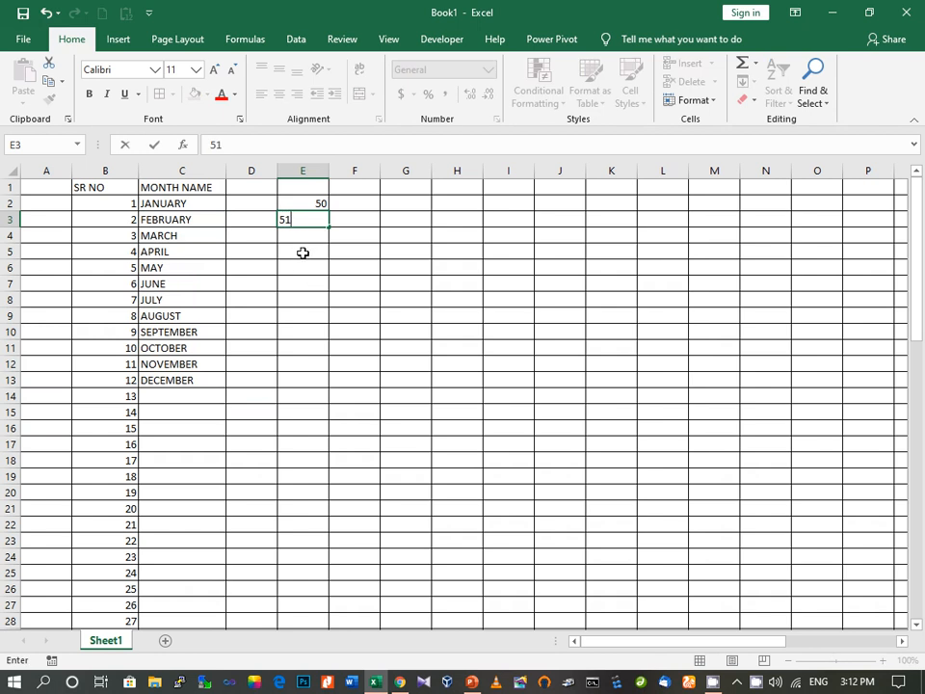
key("Return")
left_click(321, 205)
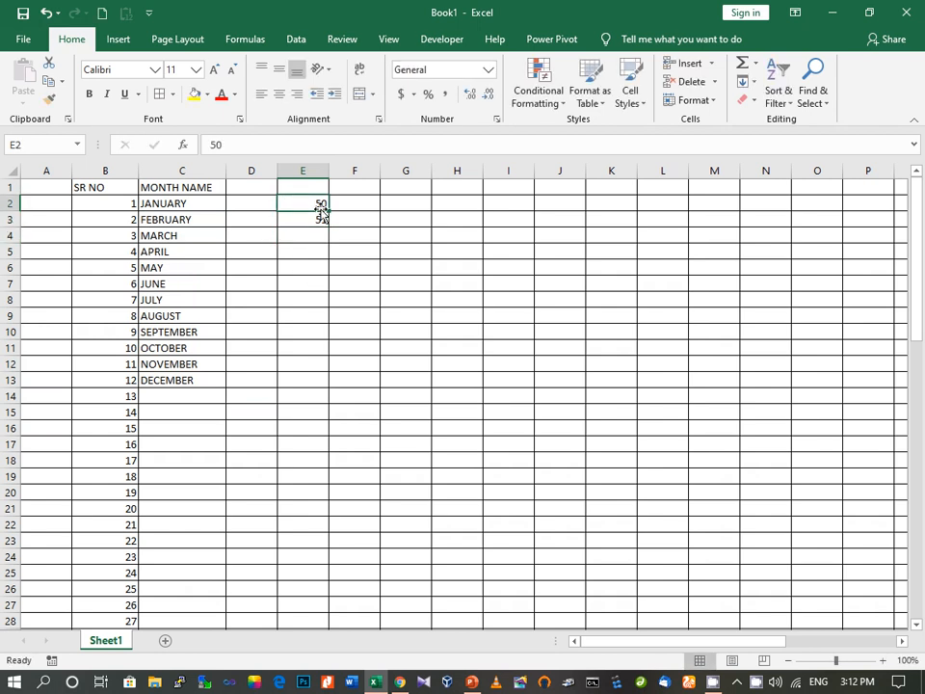
left_click_drag(321, 208, 322, 218)
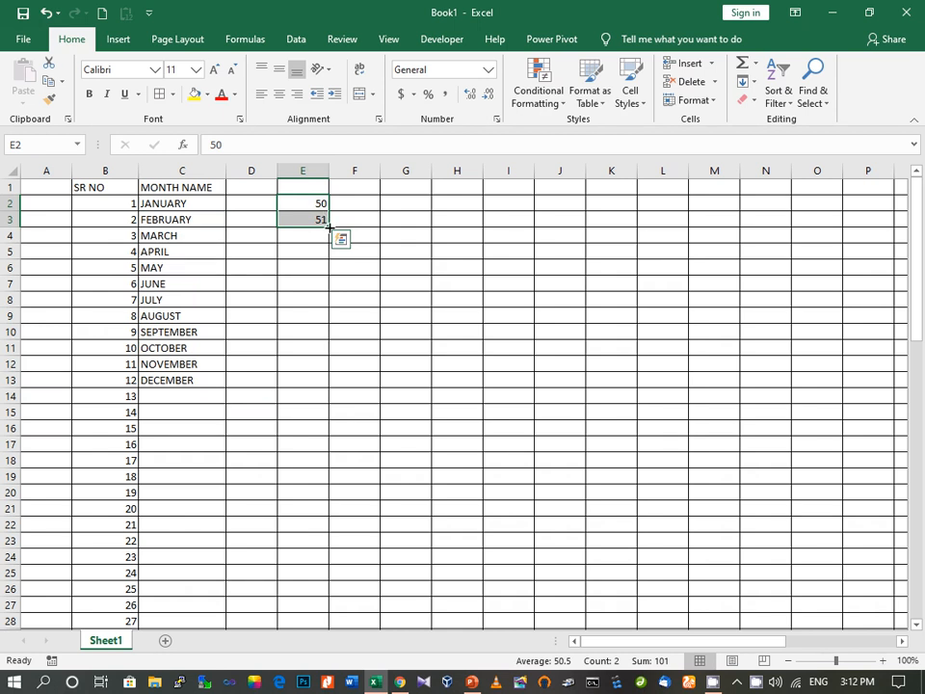
left_click_drag(330, 228, 299, 605)
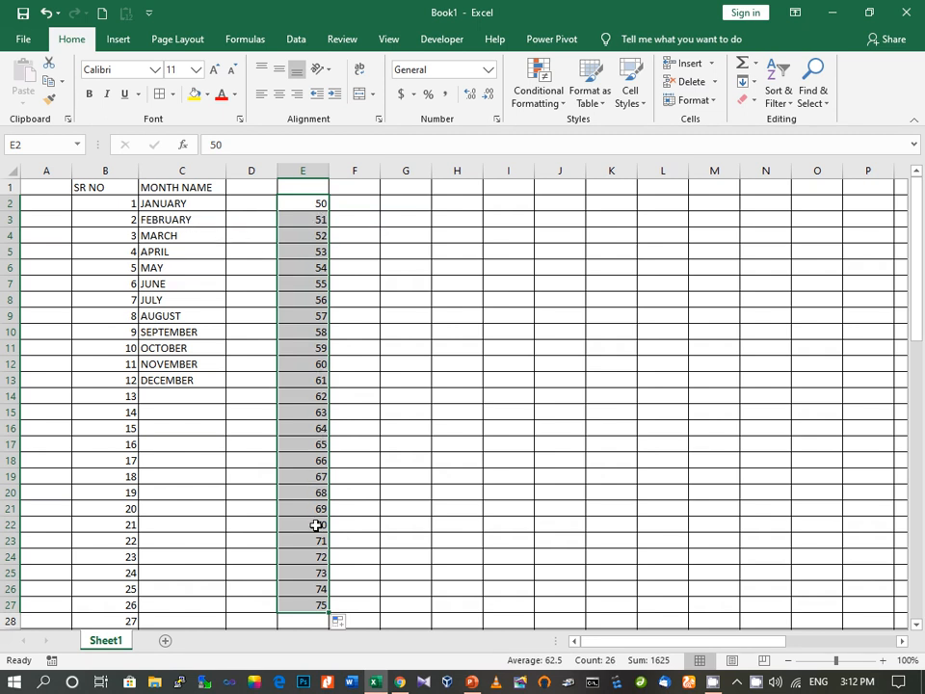
Enter JUNE in cell F2, autofill the months down to DECEMBER in F8, and widen column F to fit the names.
left_click(356, 206)
type("J")
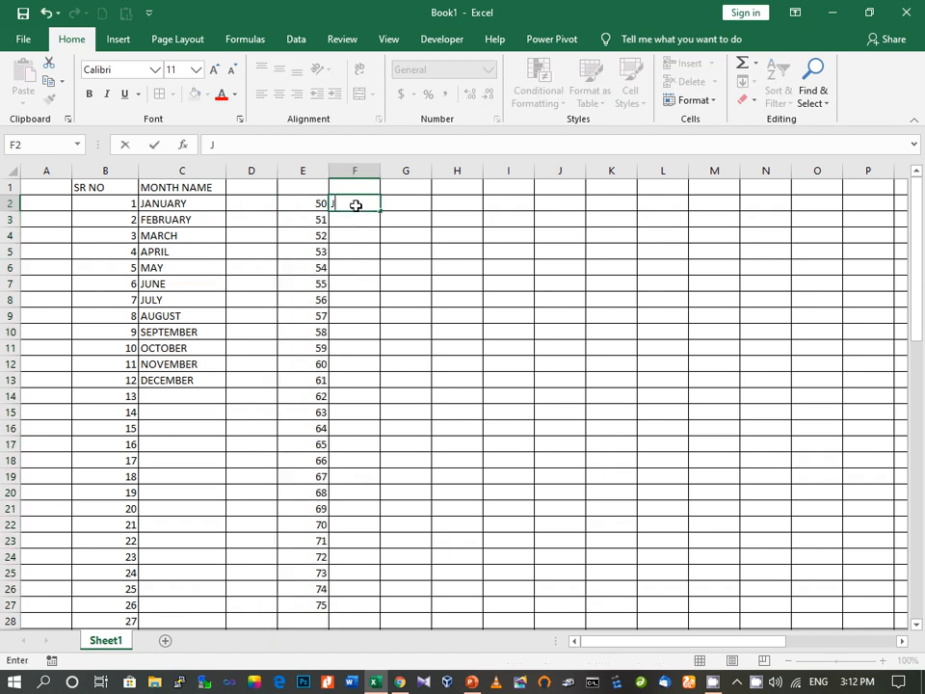
type("UNE")
left_click(364, 201)
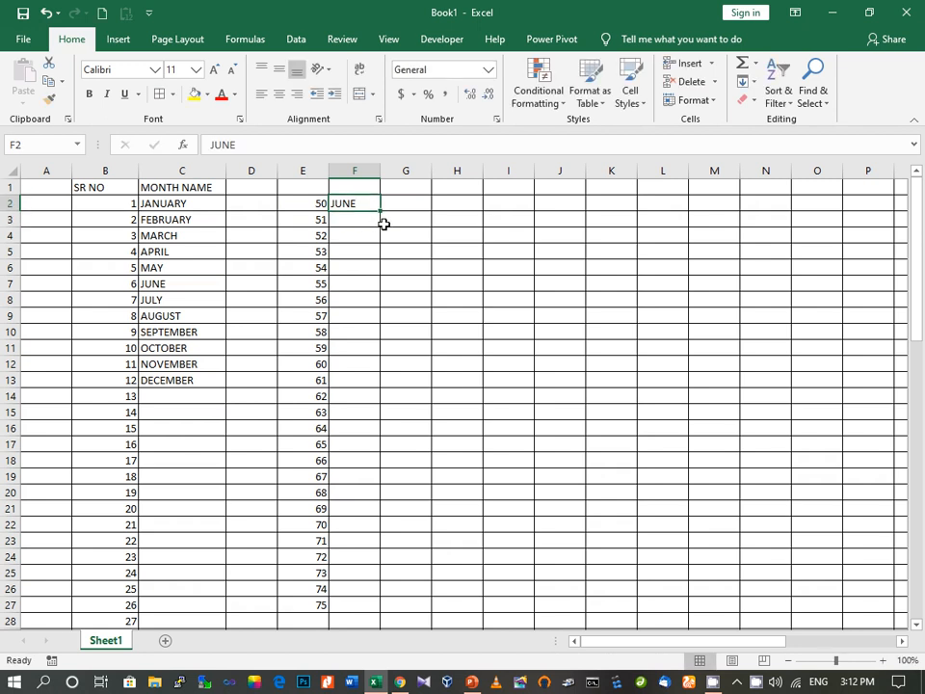
left_click_drag(380, 211, 378, 309)
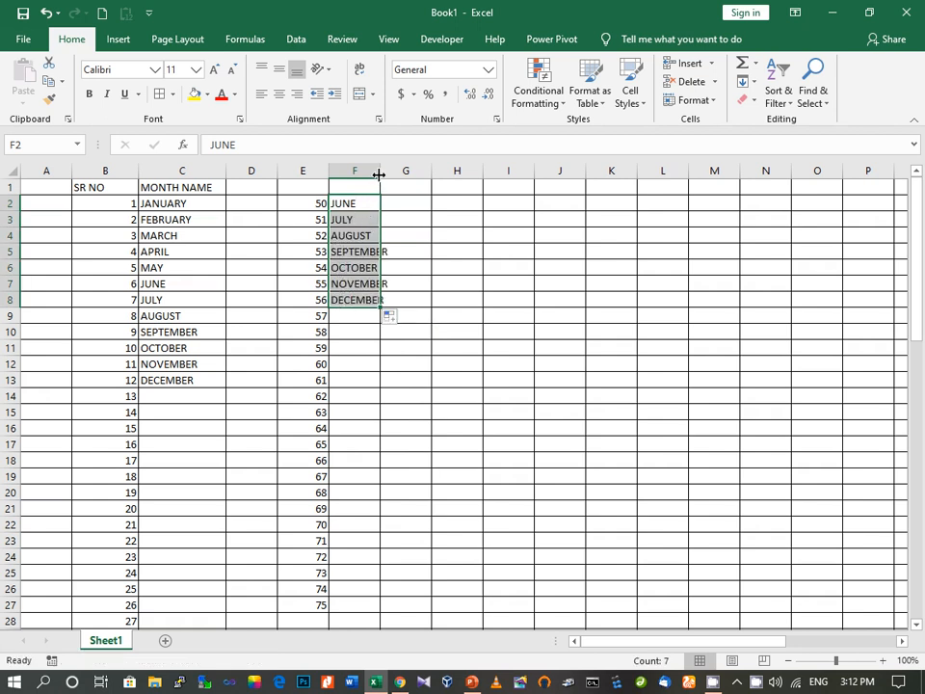
left_click_drag(379, 174, 393, 179)
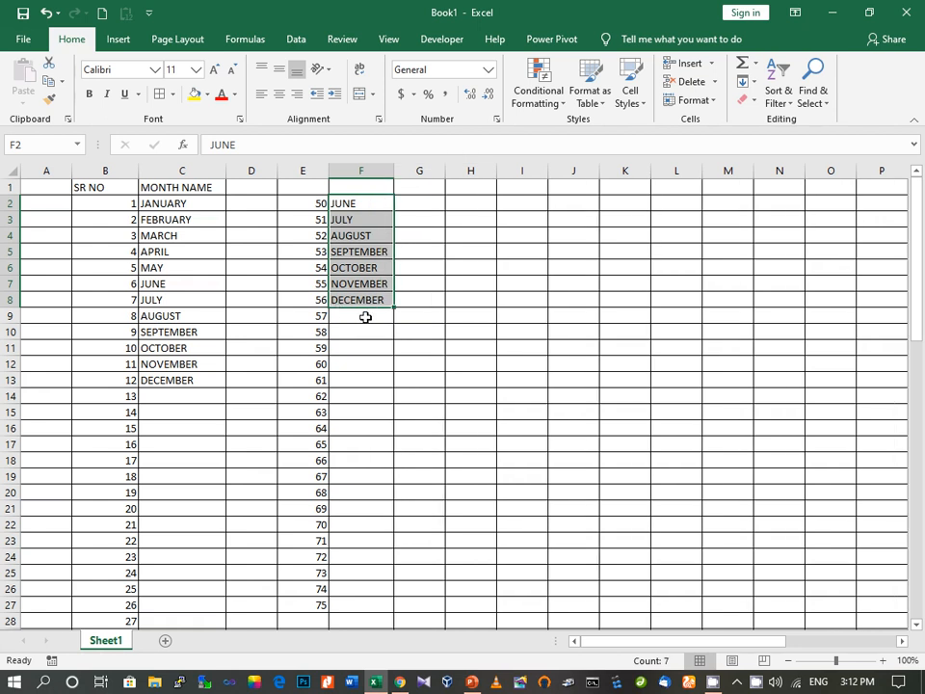
left_click(408, 319)
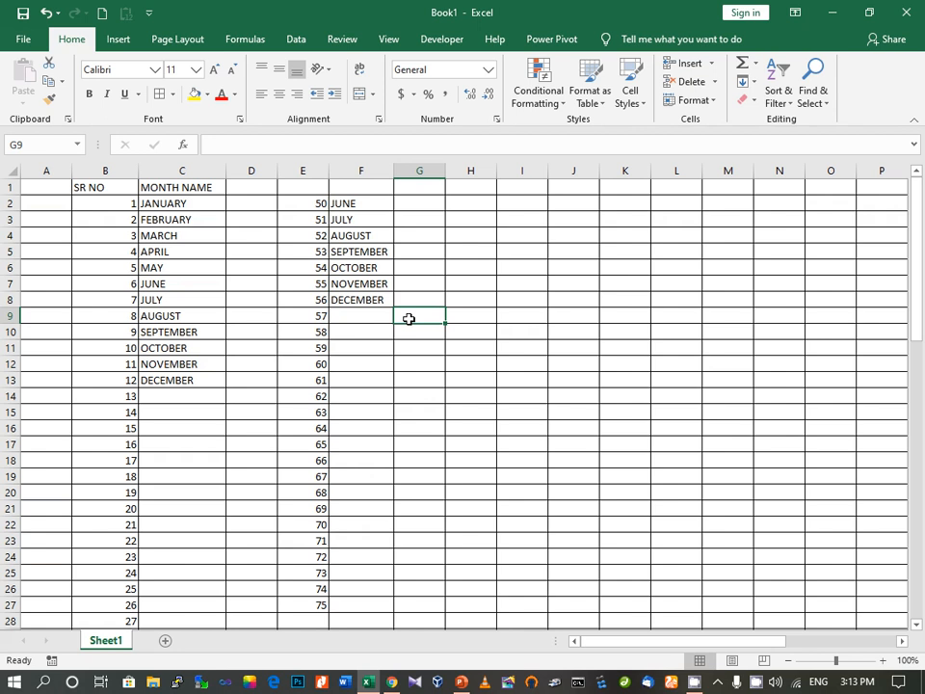
Enter 1 and 3 in cells G2 and G3 and autofill the odd-number series down to 23 in G13.
left_click(428, 206)
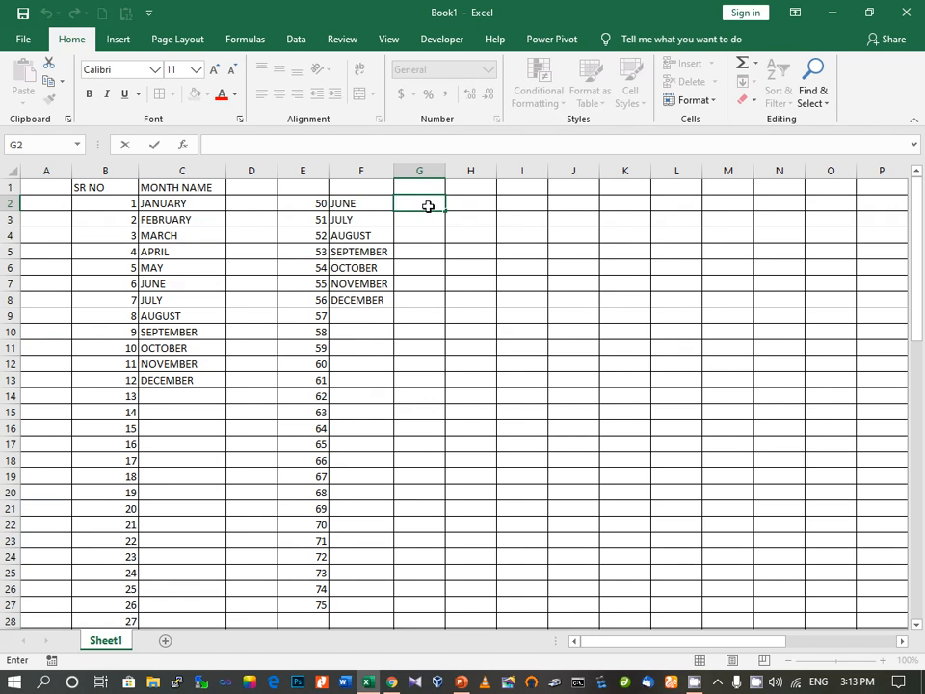
type("1")
left_click(430, 224)
type("3")
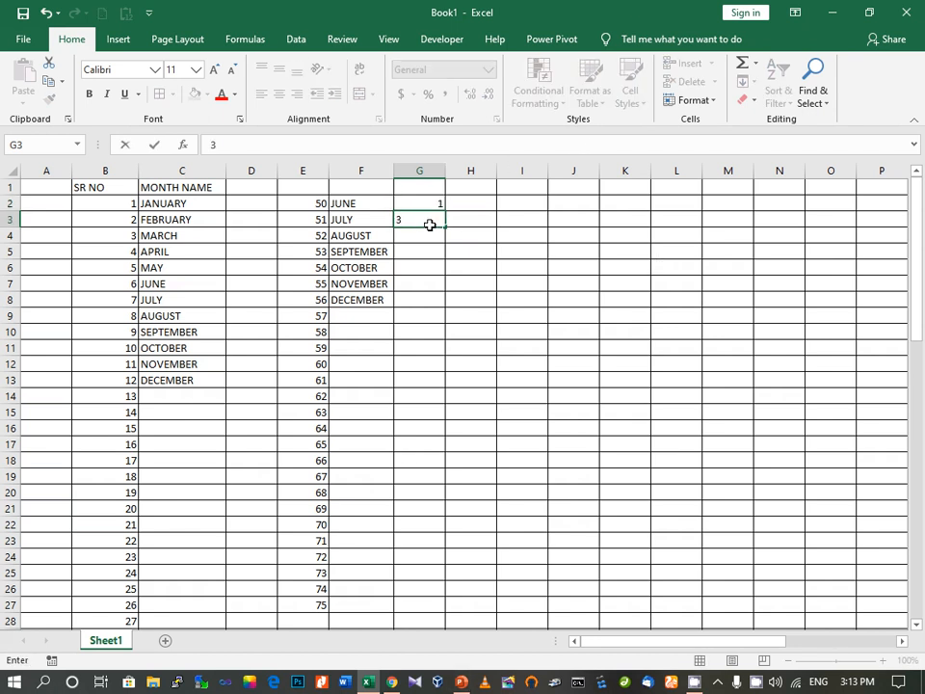
left_click(436, 202)
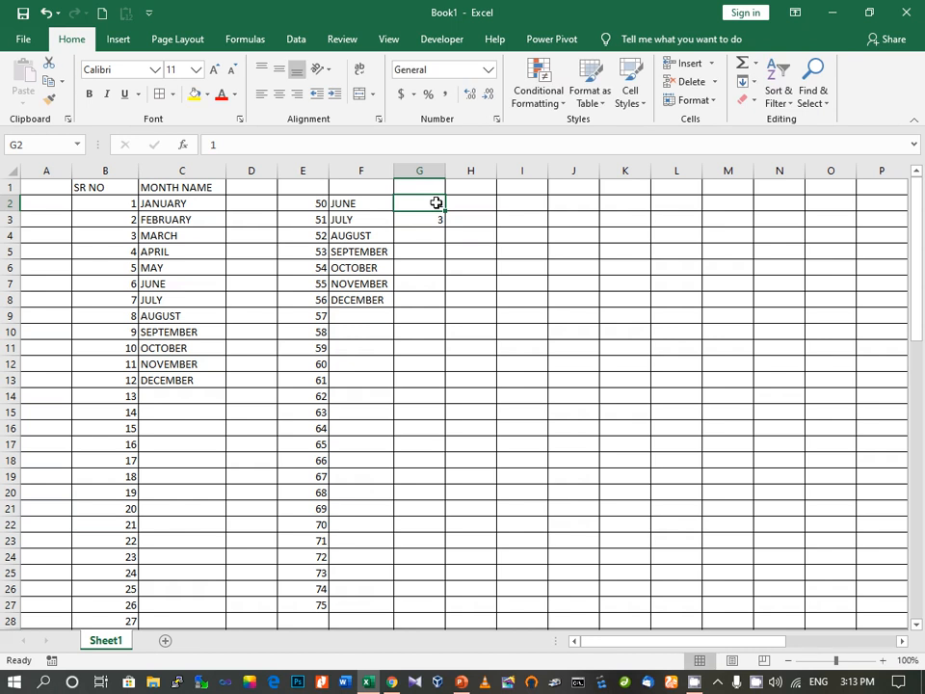
left_click_drag(436, 202, 439, 220)
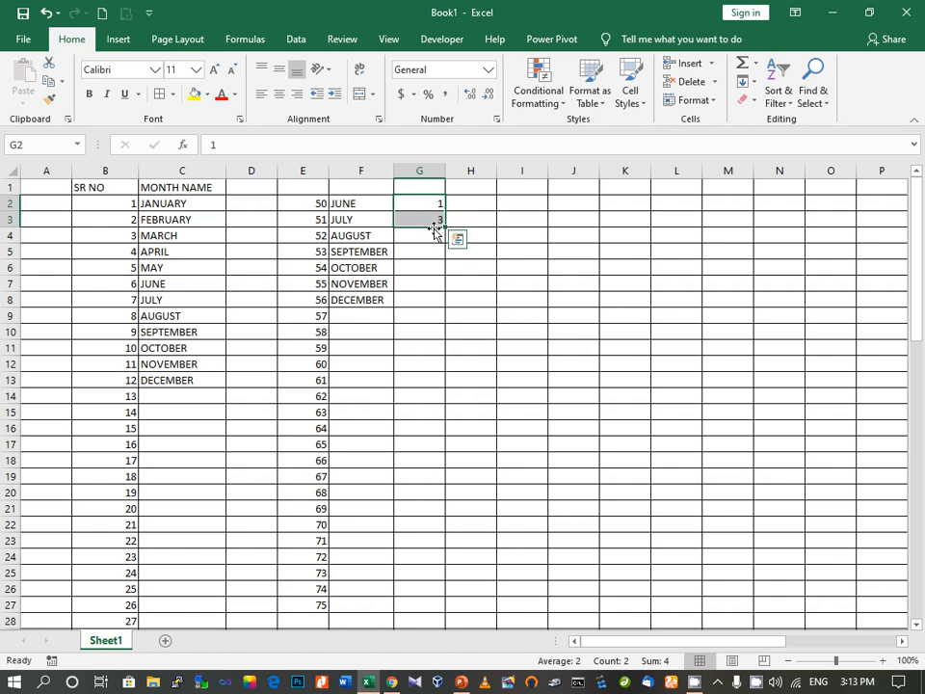
left_click_drag(446, 228, 442, 393)
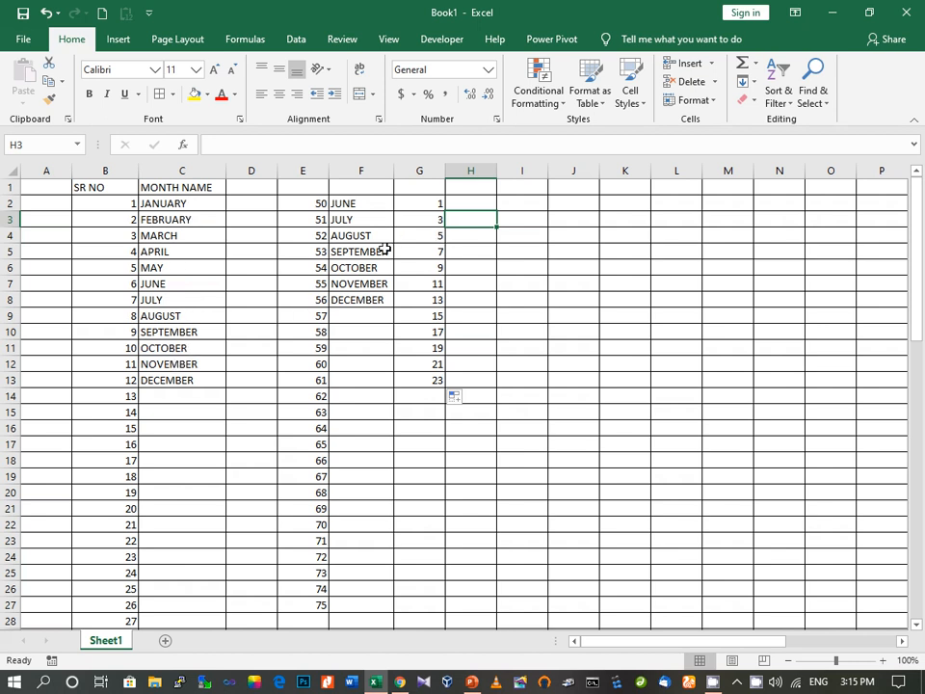
left_click(19, 39)
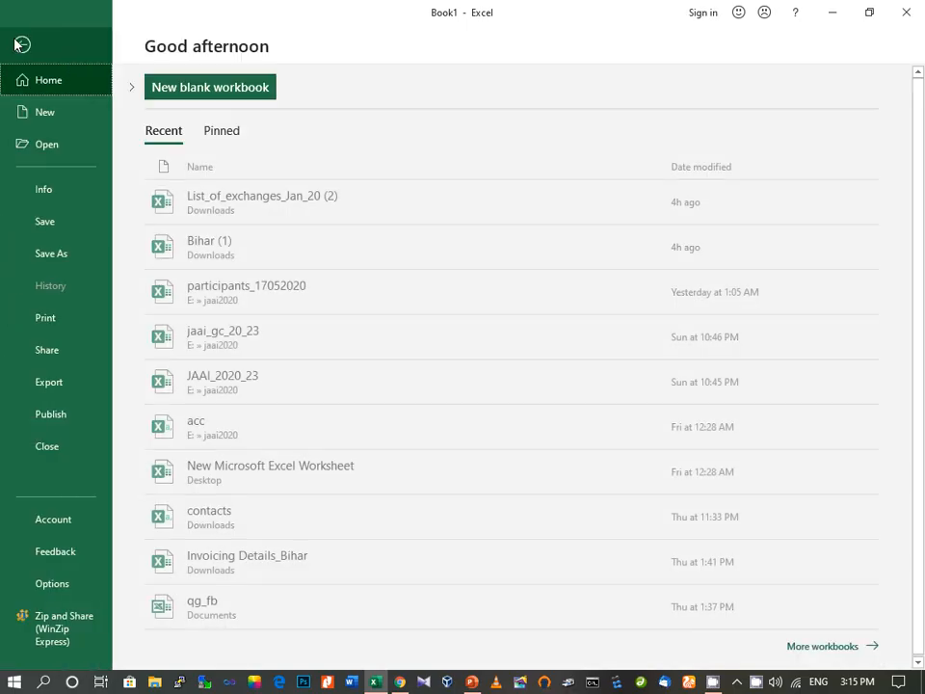
left_click(52, 583)
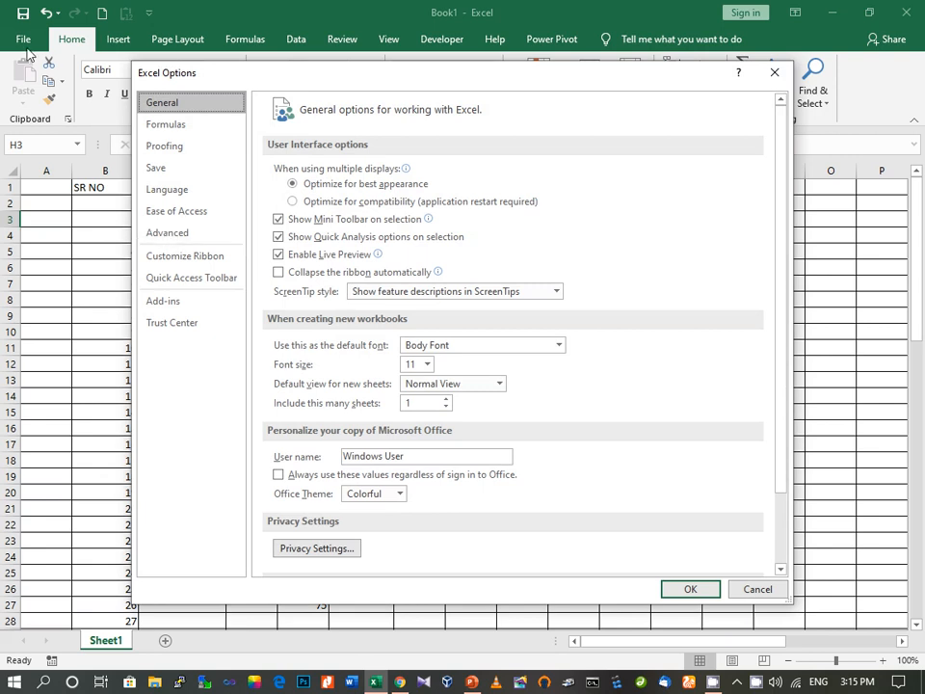
left_click(757, 593)
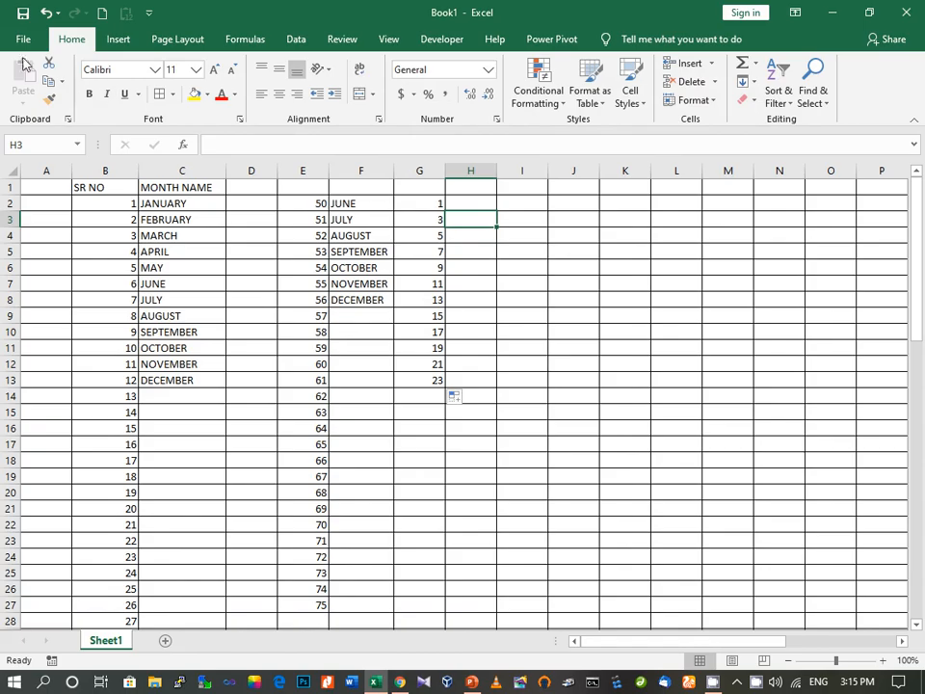
Open the custom lists editor from the advanced Excel options.
left_click(19, 40)
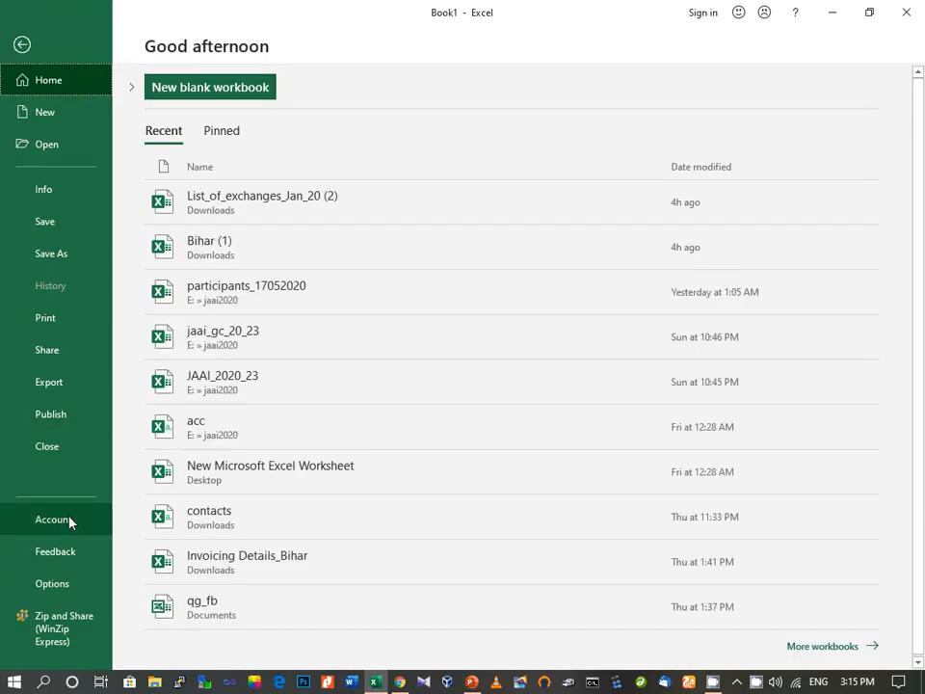
left_click(58, 584)
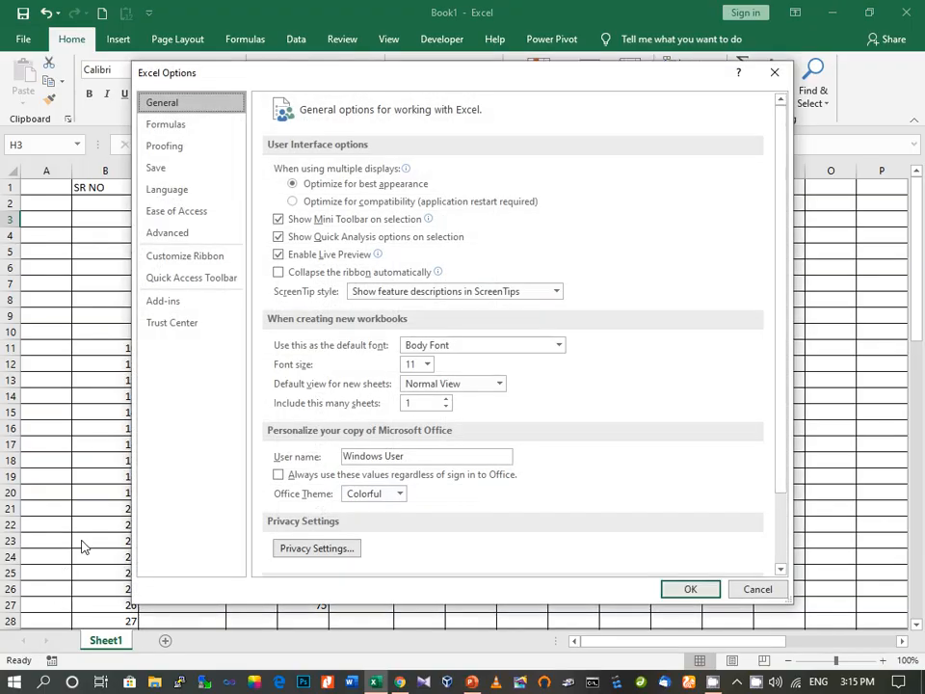
left_click(168, 234)
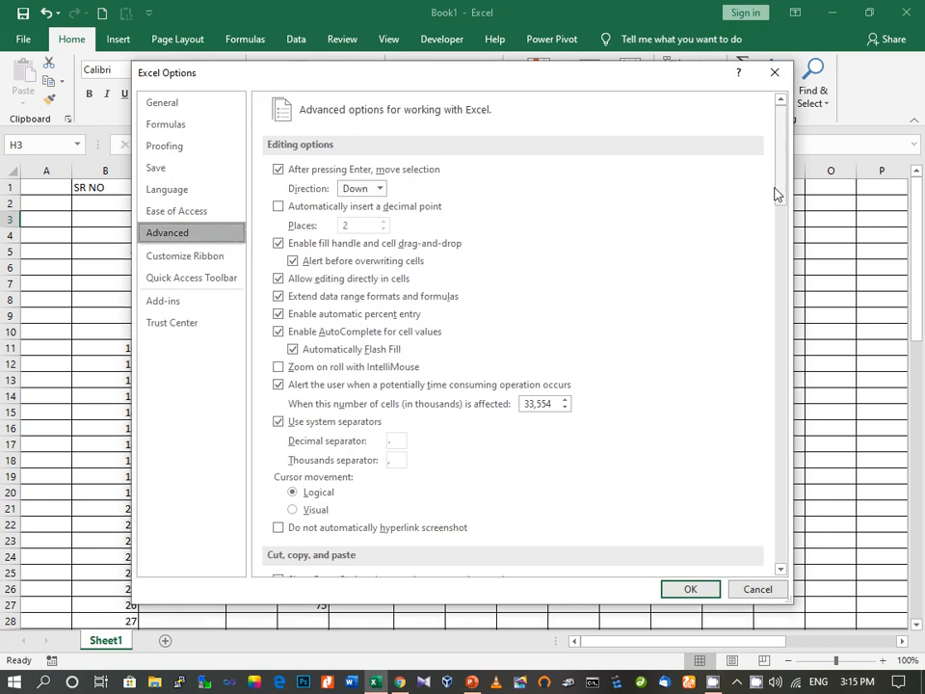
left_click_drag(779, 194, 758, 501)
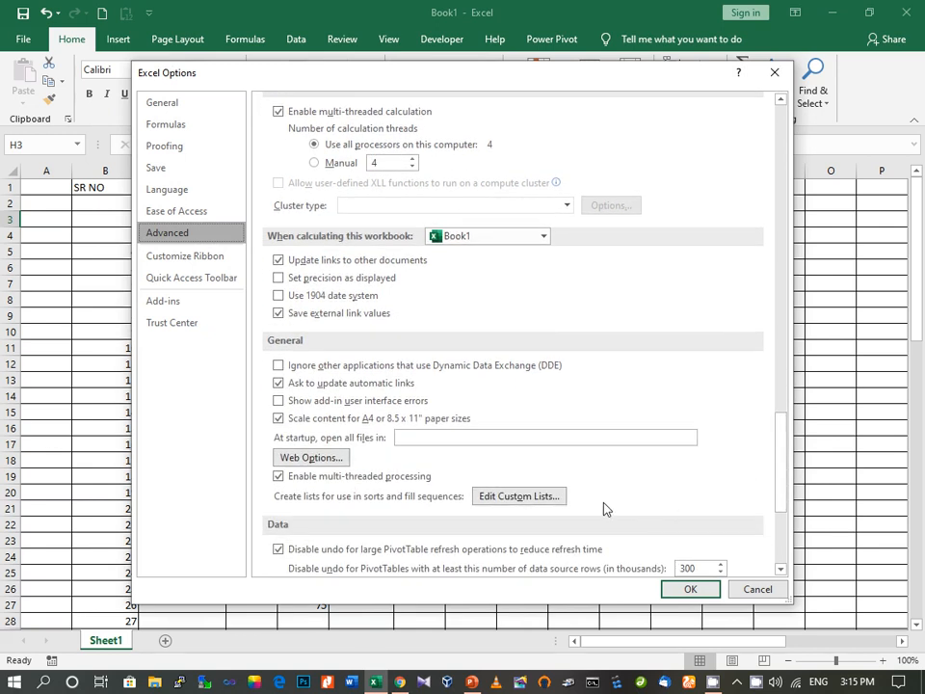
left_click(521, 496)
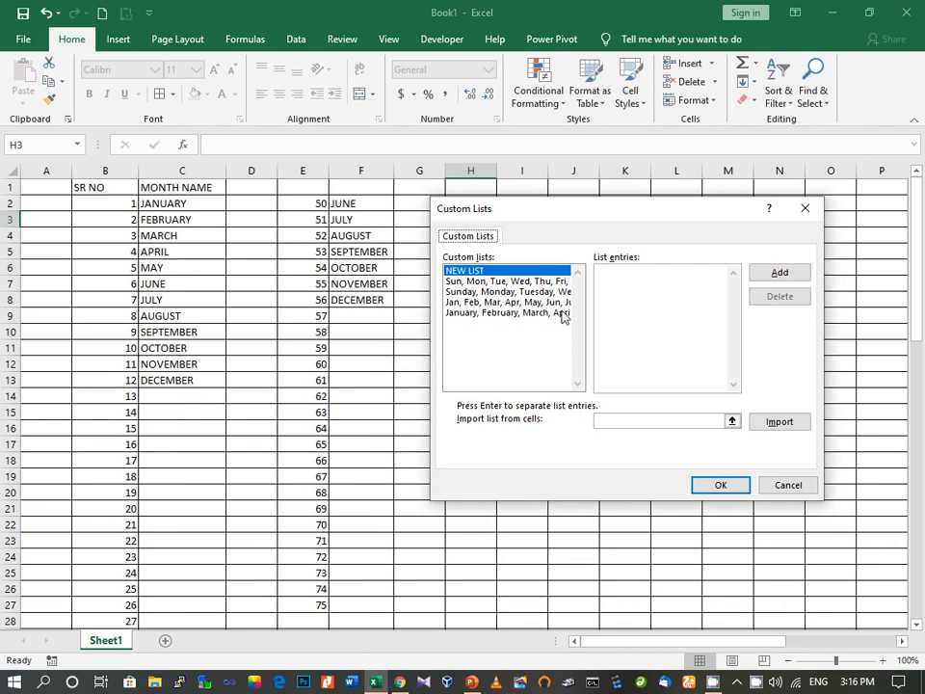
Enter ASIA, NORTH AMERICA, SOUTH AMERICA, AFRICA, AUSTRALIA and EUROPE as comma-separated entries of a new custom list.
left_click(490, 277)
type("ASIA,NO")
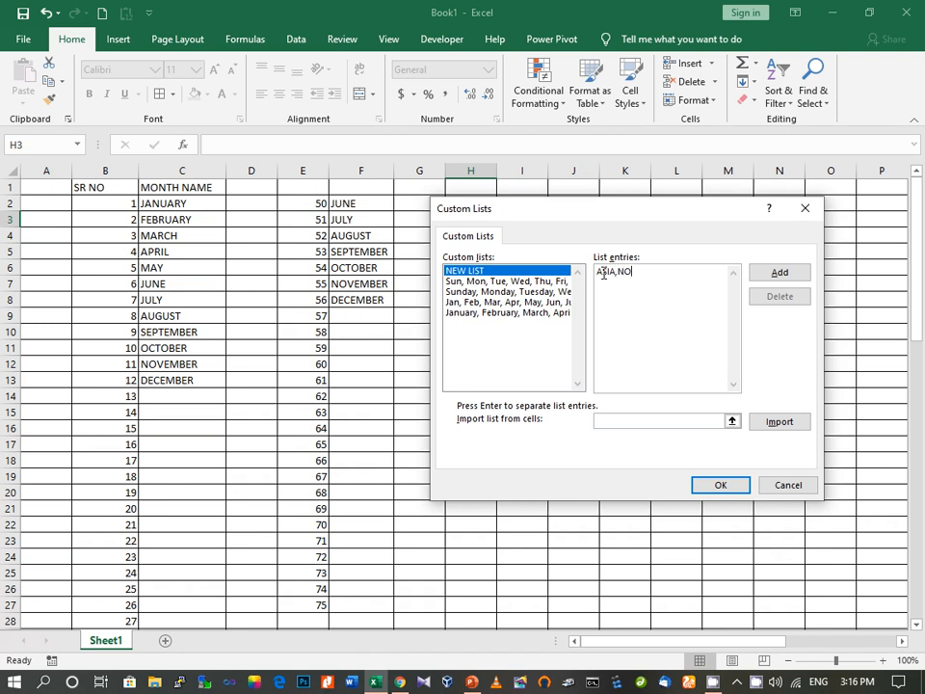
type("RTH AMERICA,SOUTH AMERICA")
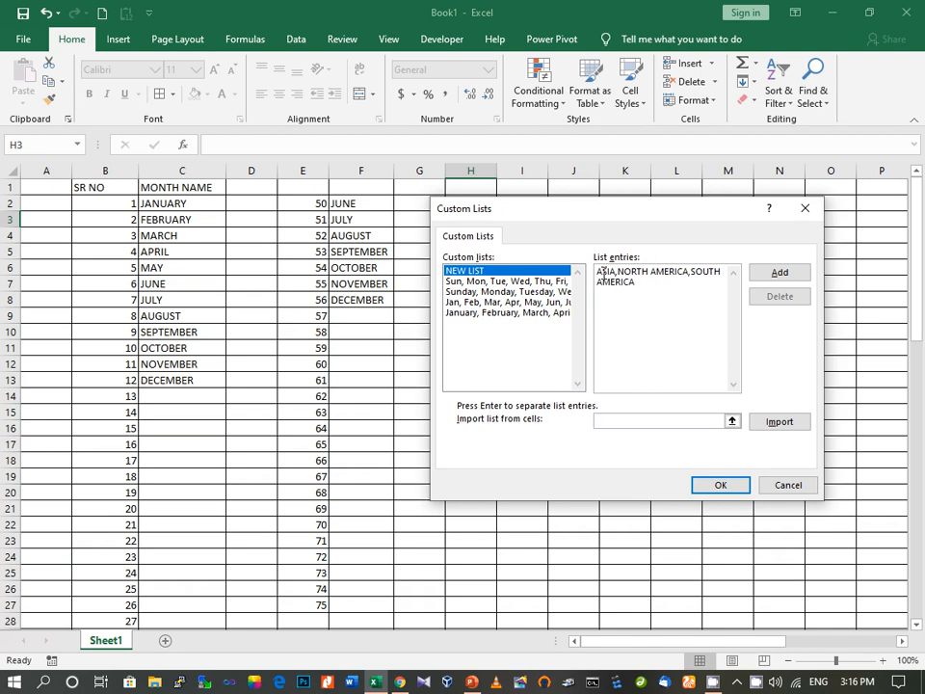
type(",AFRICA,AUSTRALIA,")
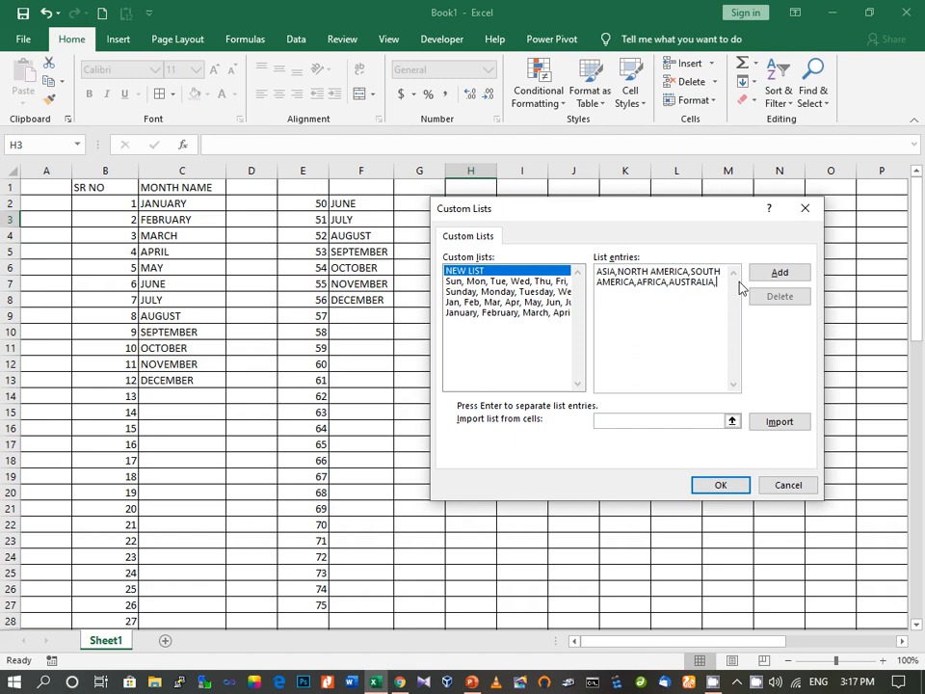
type("EUROPE")
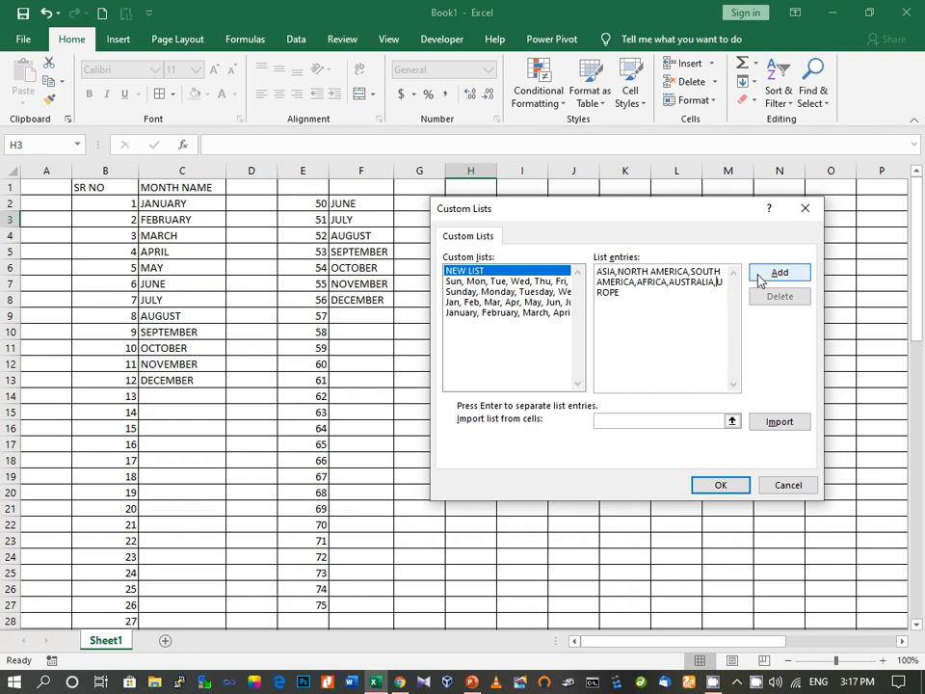
key("BackSpace")
key("BackSpace")
key("BackSpace")
key("BackSpace")
key("BackSpace")
type("EUROPE")
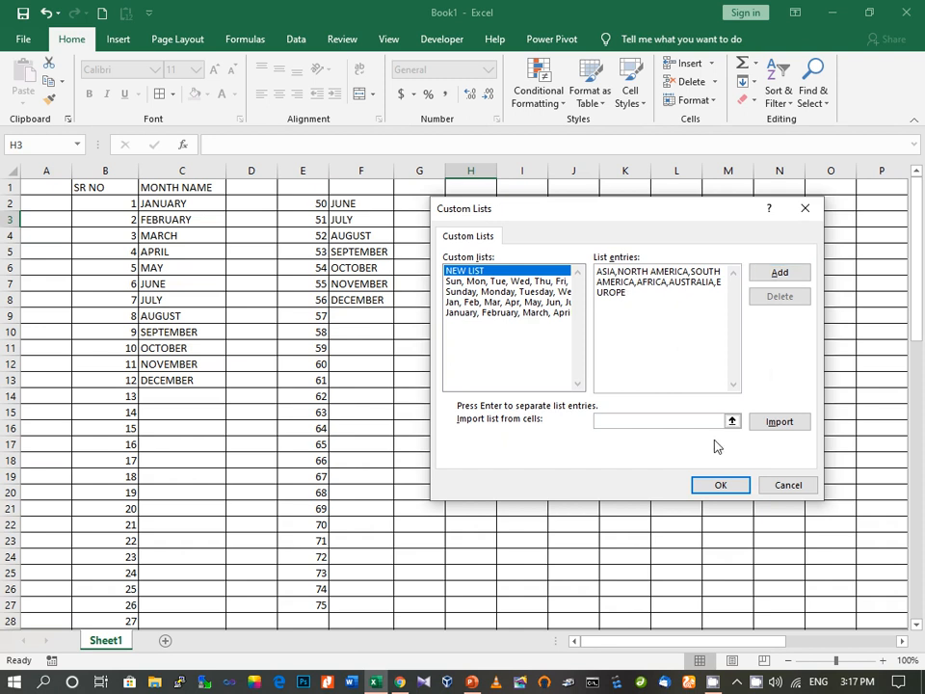
Add the continents to the custom lists and confirm the Excel options.
left_click(780, 273)
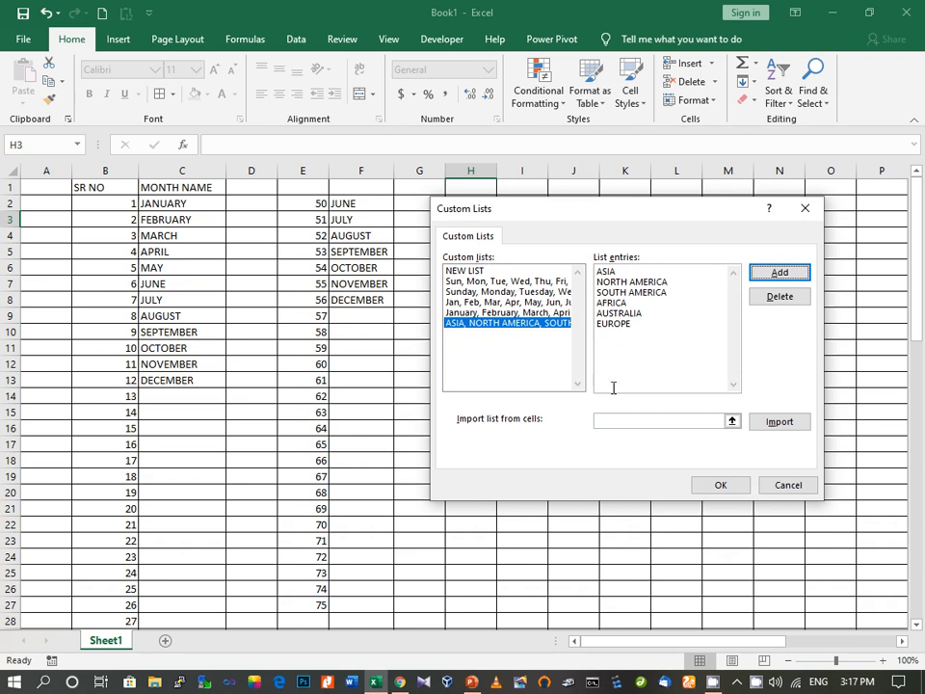
left_click(715, 485)
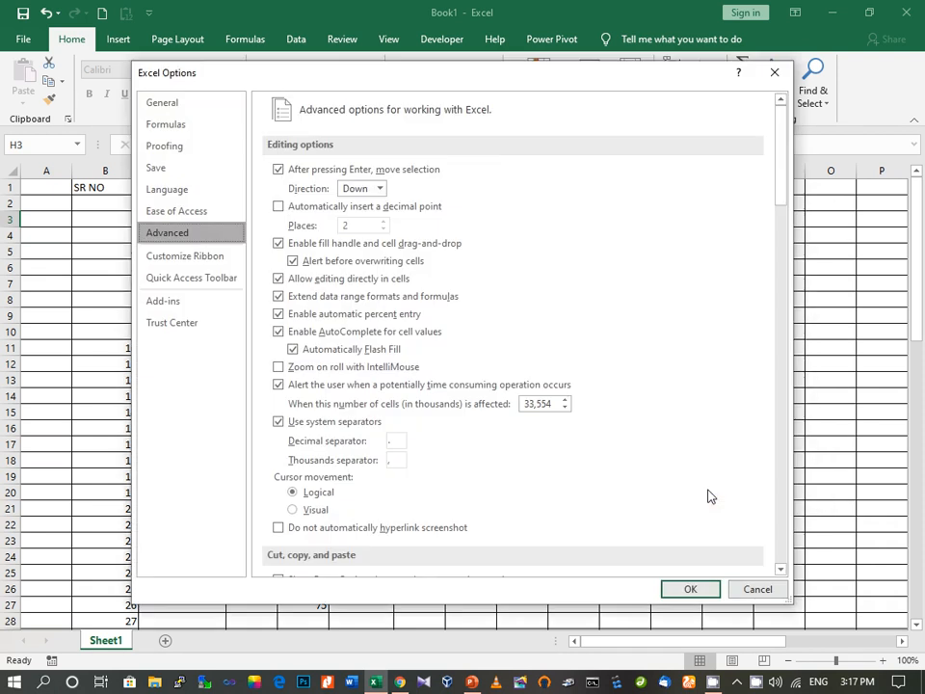
left_click(677, 592)
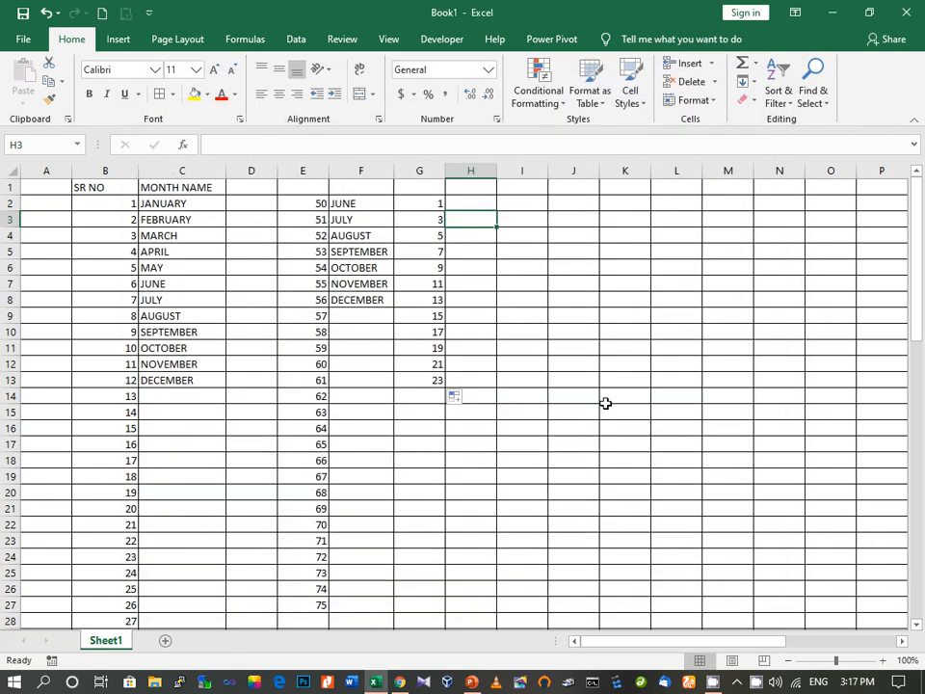
Fill H2:H7 with the continents series starting from ASIA in H2, and widen column H to fit the names.
left_click(472, 206)
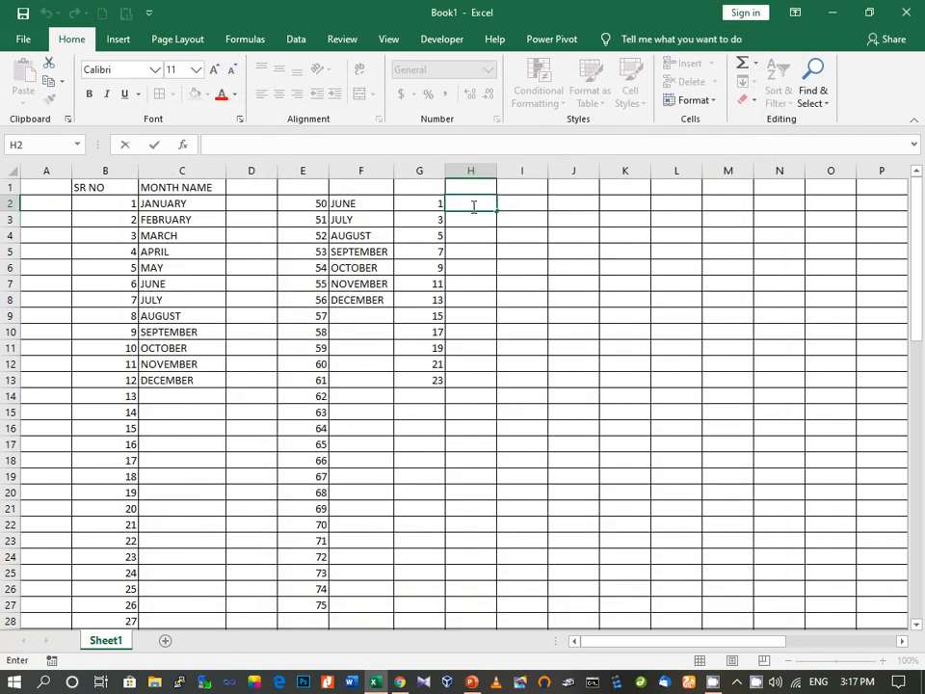
type("ASIA")
left_click(473, 224)
left_click(484, 205)
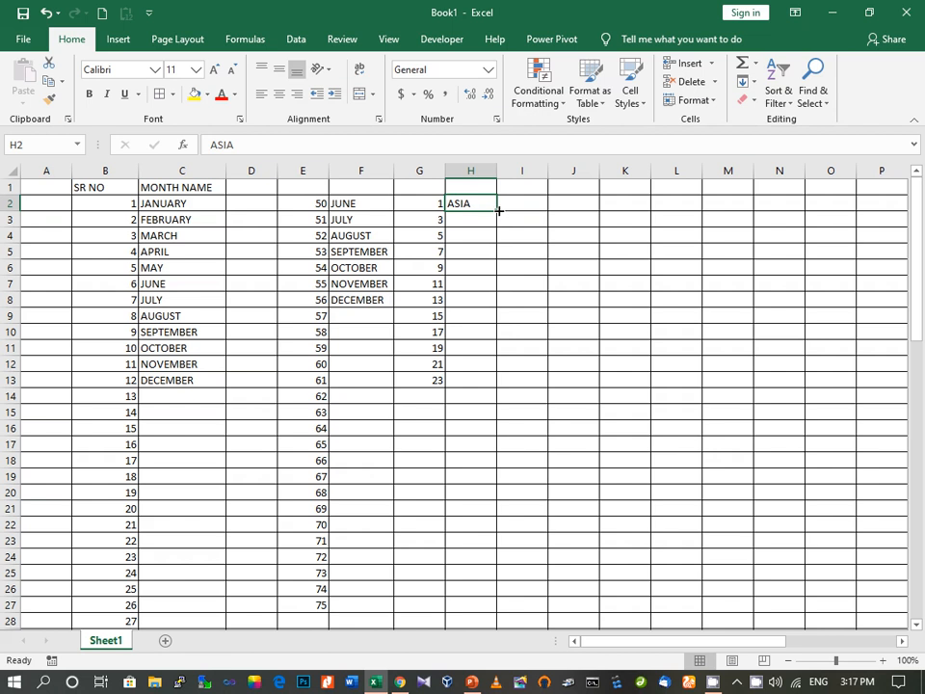
mouse_move(499, 210)
left_mouse_down()
mouse_move(503, 200)
mouse_move(490, 195)
left_mouse_up()
double_click(470, 204)
type("ASIA")
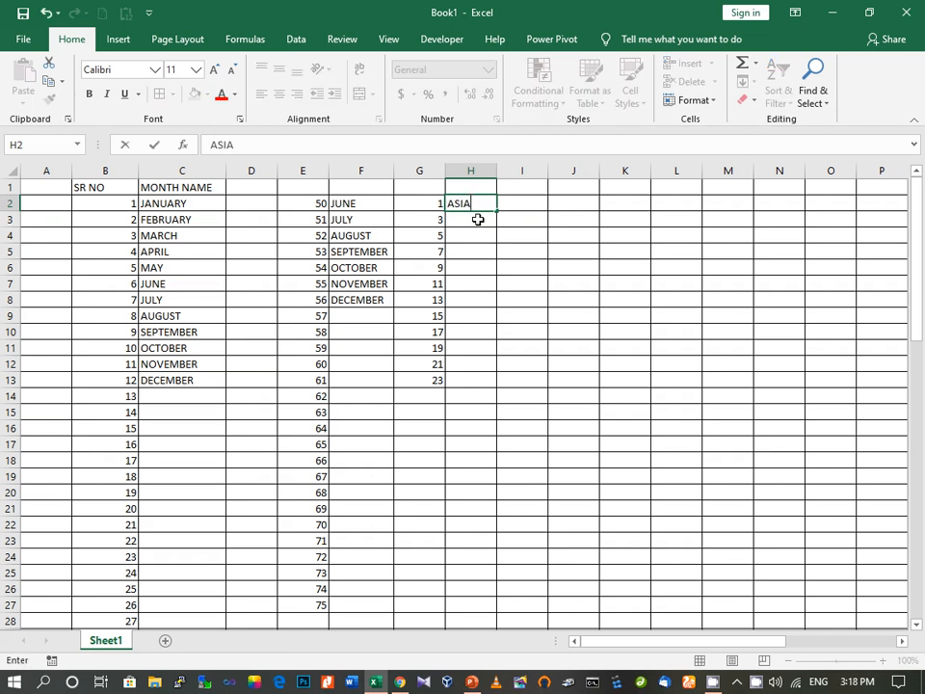
key("ctrl+Return")
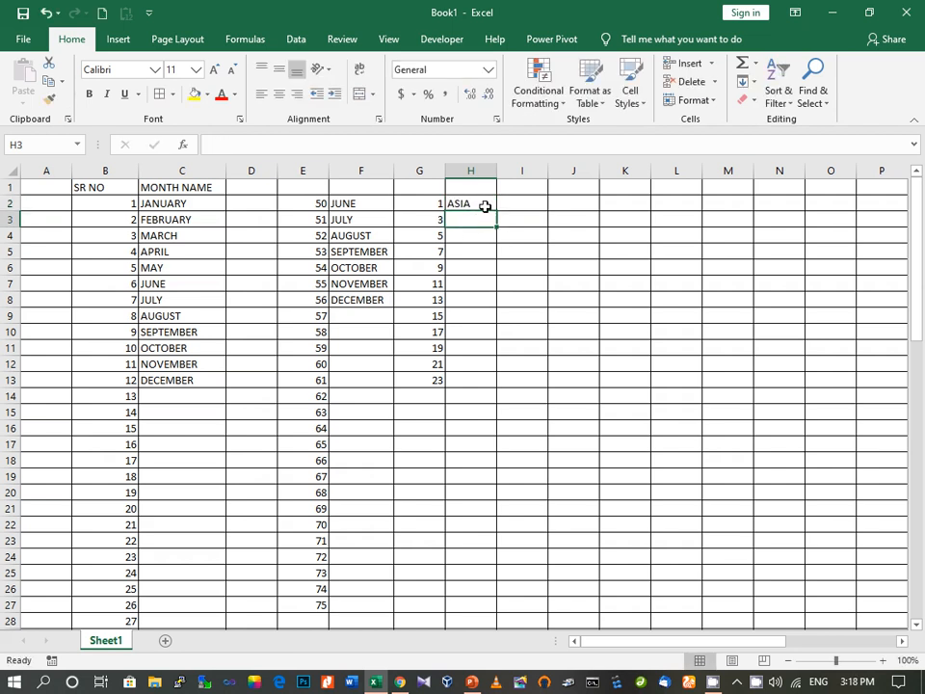
left_click_drag(496, 212, 498, 292)
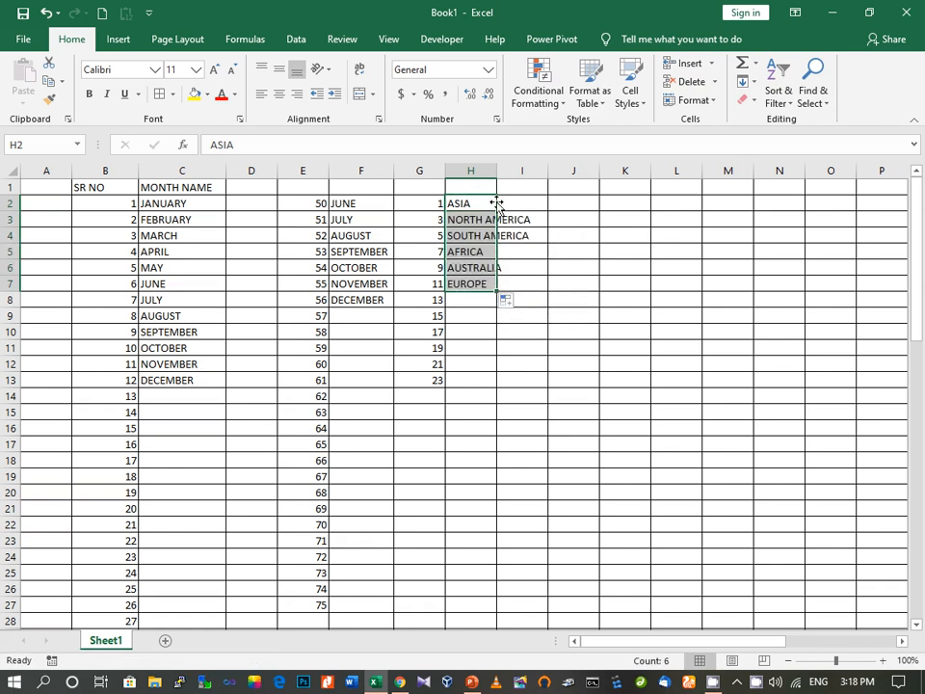
left_click_drag(497, 171, 536, 184)
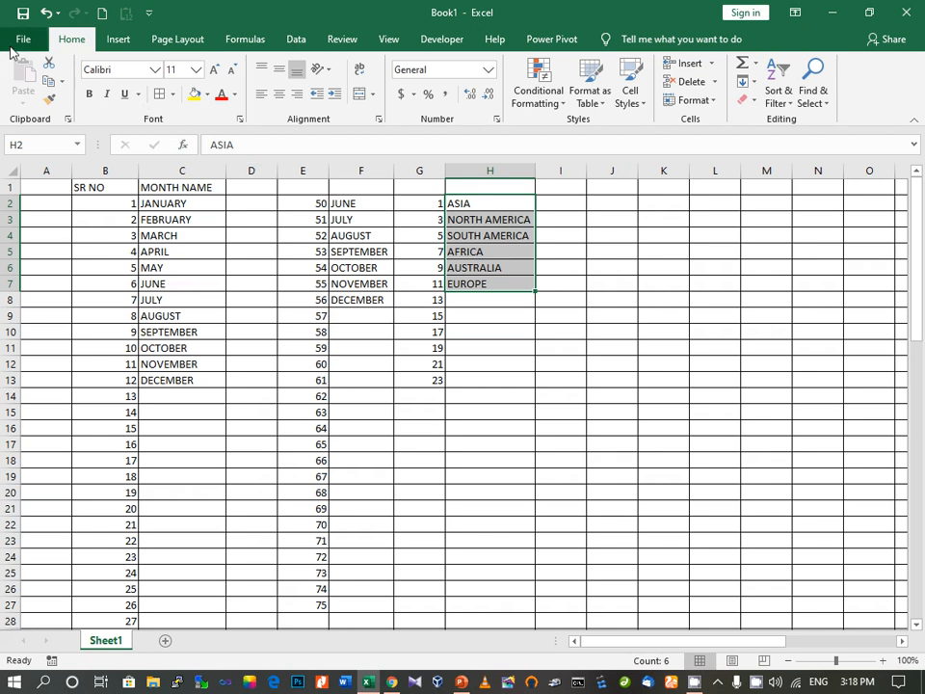
Reopen the custom lists editor from the advanced Excel options.
left_click(23, 41)
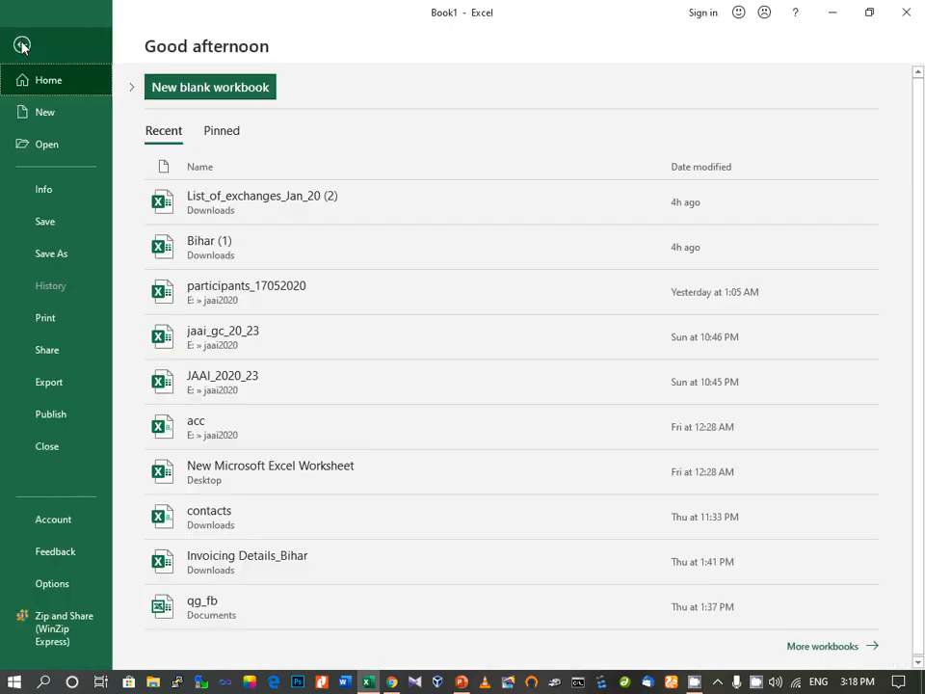
left_click(52, 584)
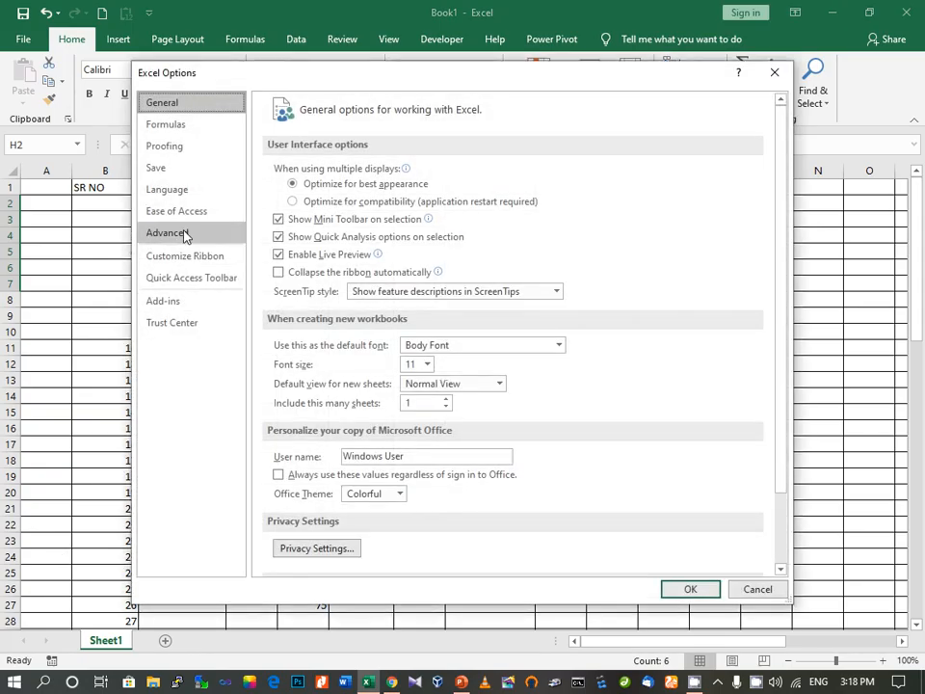
left_click(181, 234)
left_click_drag(786, 200, 765, 502)
left_click(518, 512)
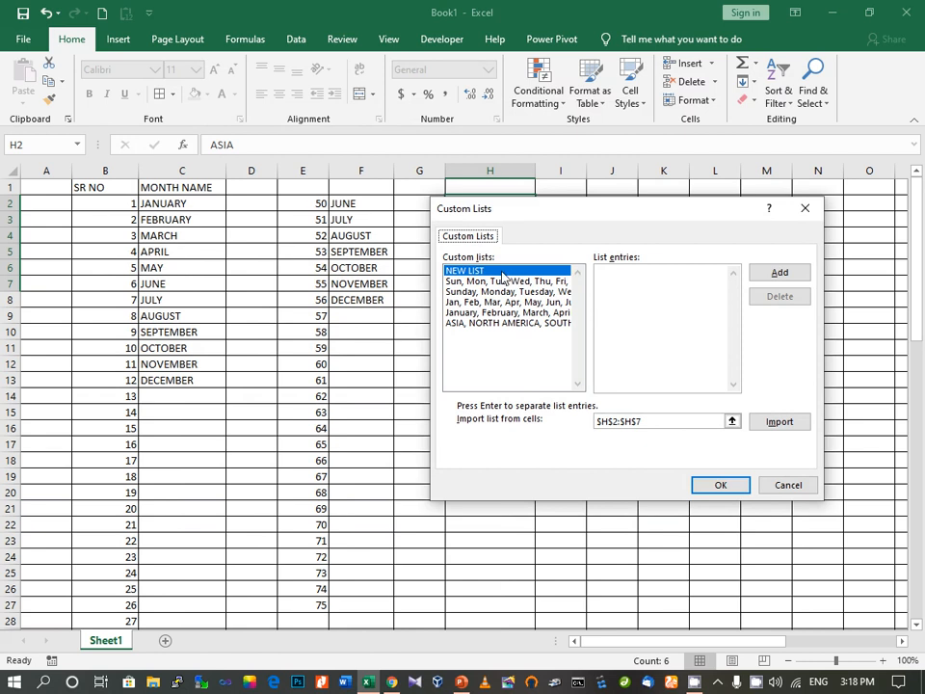
Add a new custom list made of four people's first names and confirm the Excel options.
left_click(602, 273)
type("ADITI")
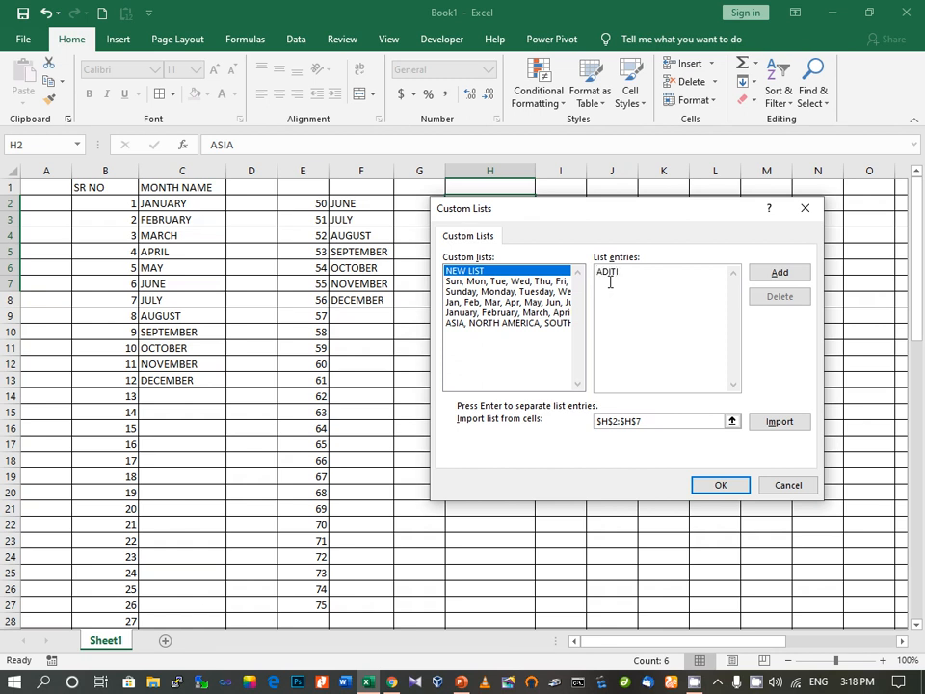
type(",AMITA,AJAY,")
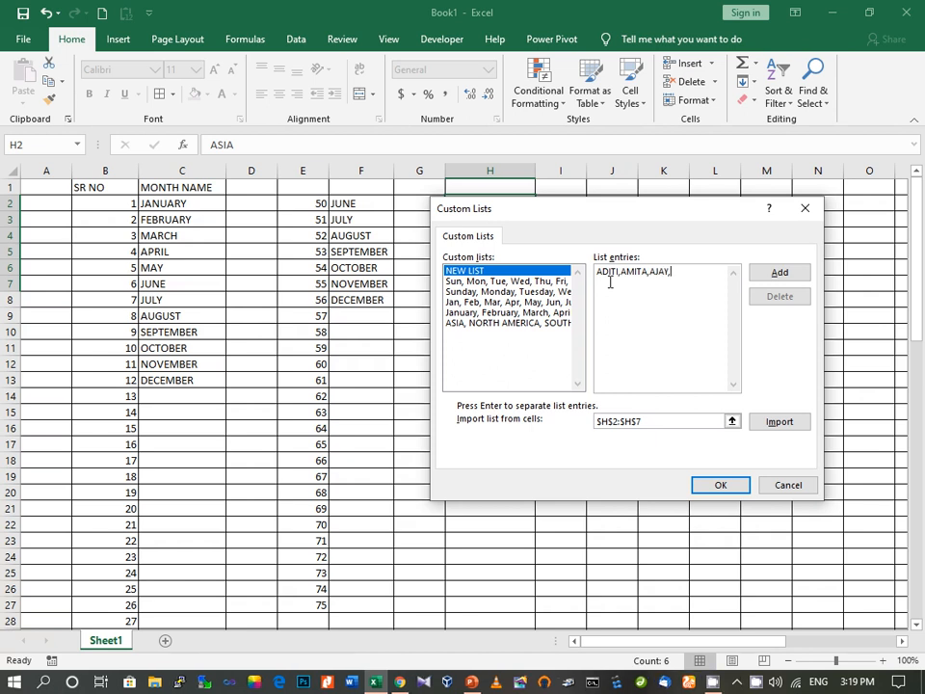
type("SEEBA")
left_click(784, 277)
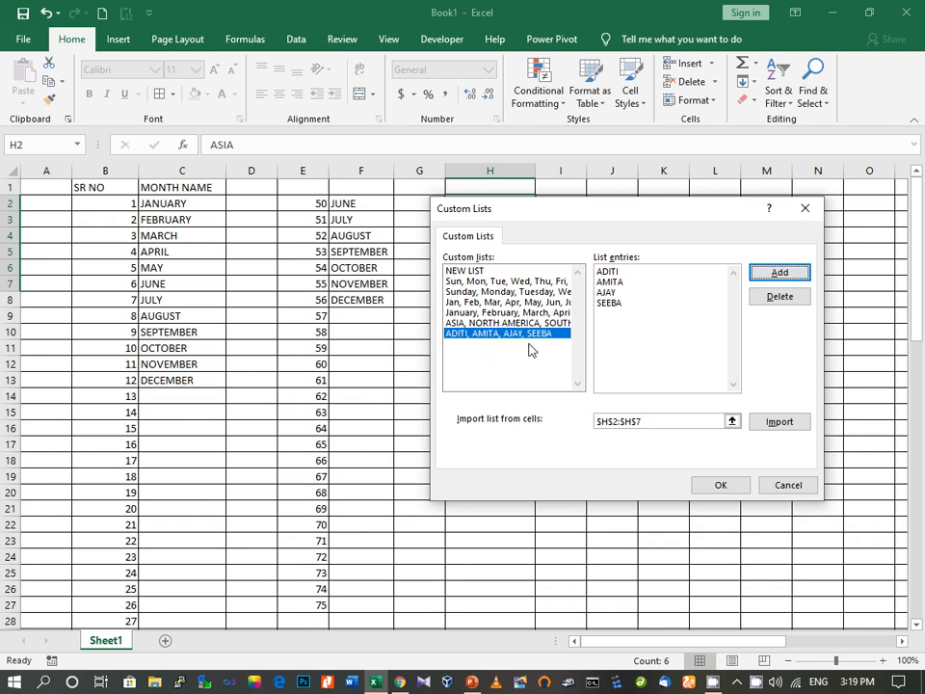
left_click(726, 488)
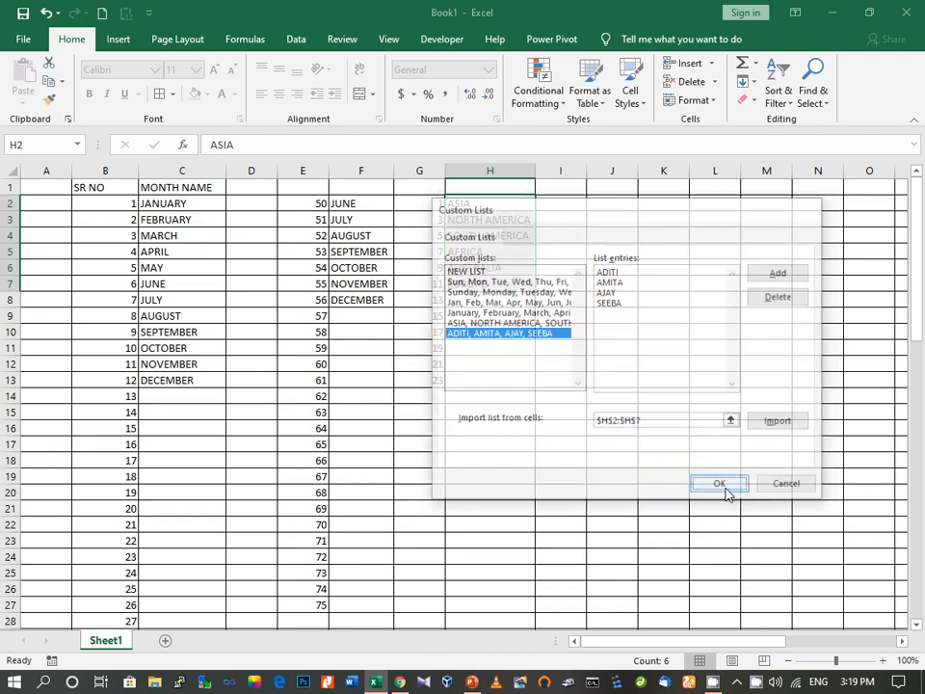
left_click(690, 589)
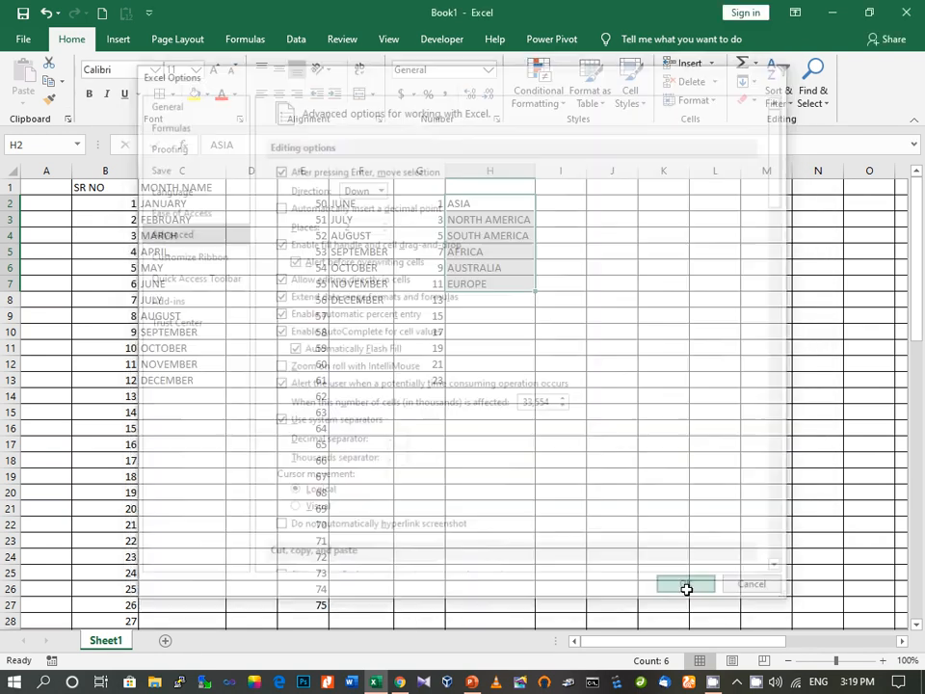
Enter the first person's name from the new custom list in cell I2 and autofill the remaining names down column I.
left_click(557, 202)
double_click(554, 205)
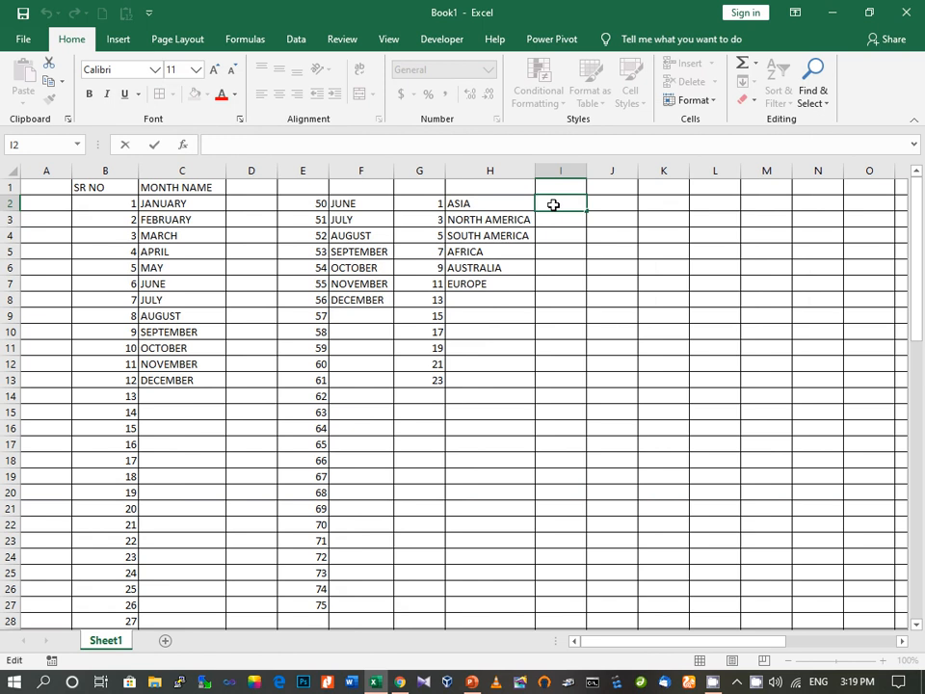
type("ADITI")
key("Return")
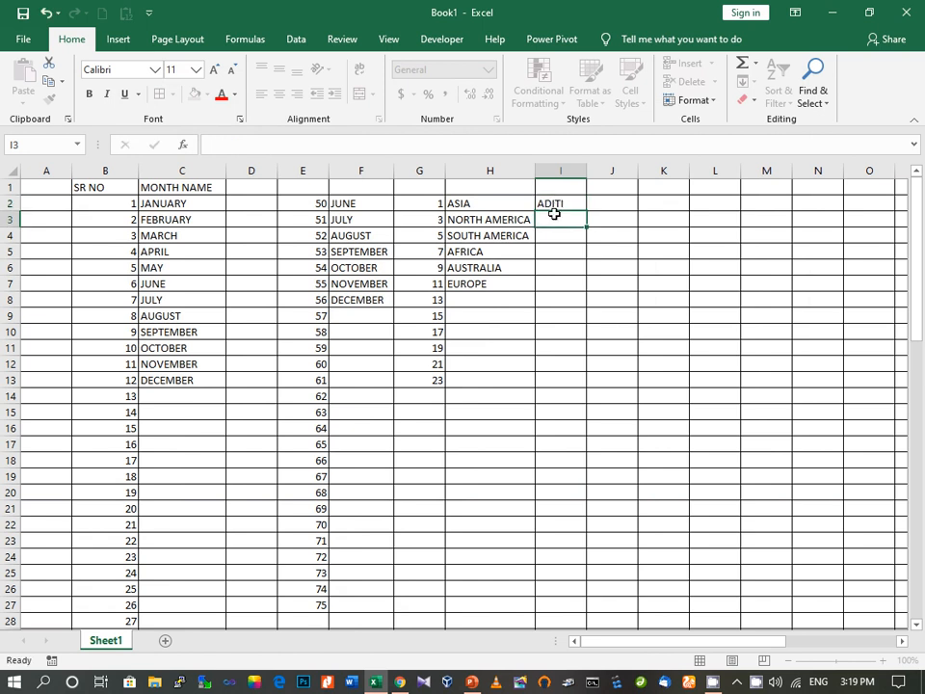
left_click(557, 203)
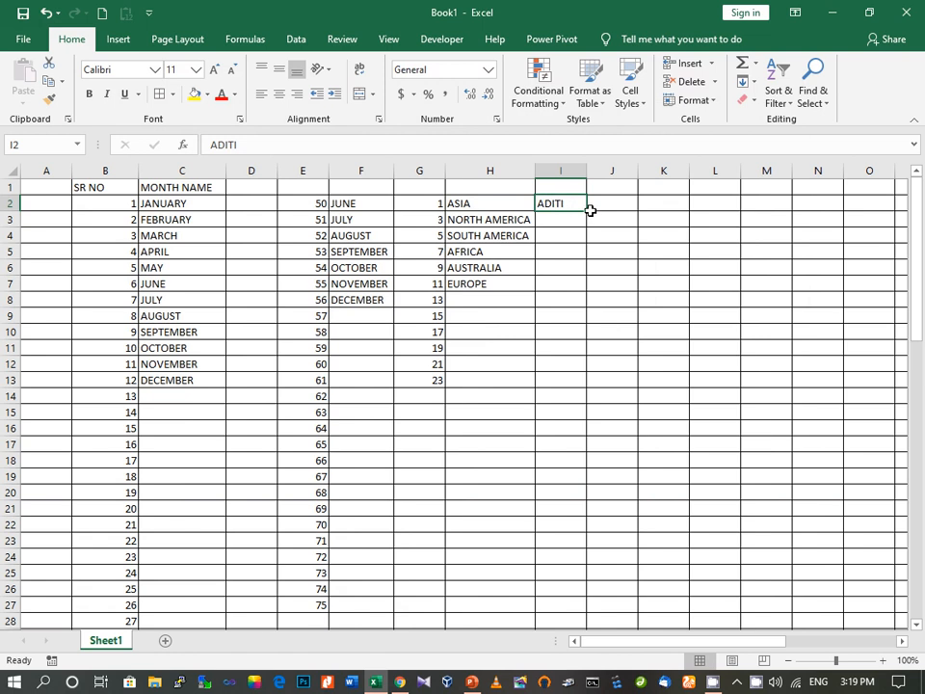
left_click_drag(587, 209, 589, 262)
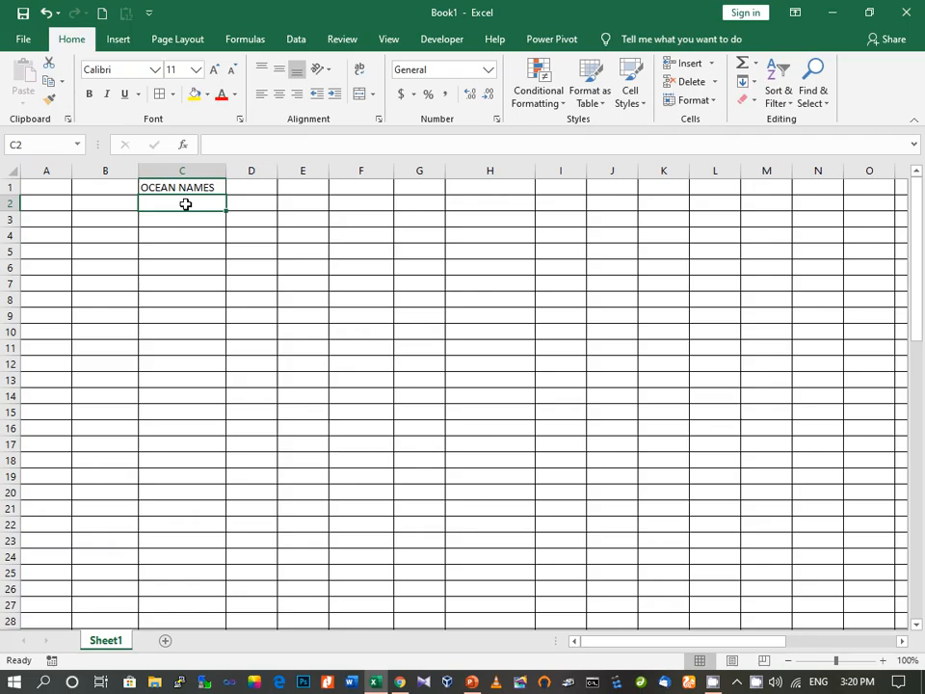
Enter ARCTIC OCEAN in cell C2 under the OCEAN NAMES heading.
type("ART")
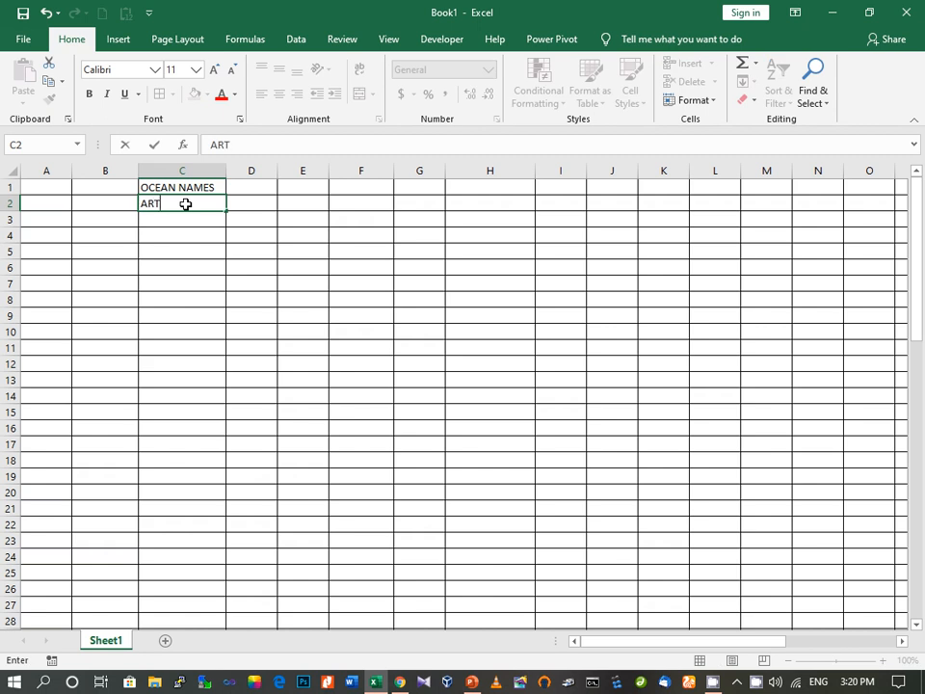
type("ICS")
key("BackSpace")
key("BackSpace")
key("BackSpace")
key("BackSpace")
type("CTIC OCEAN")
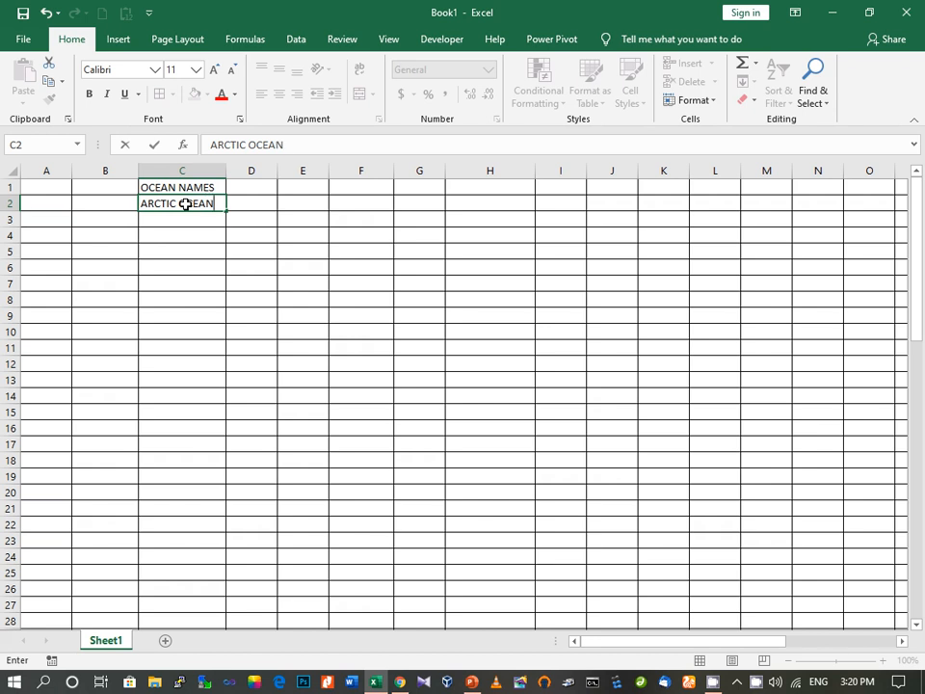
key("Return")
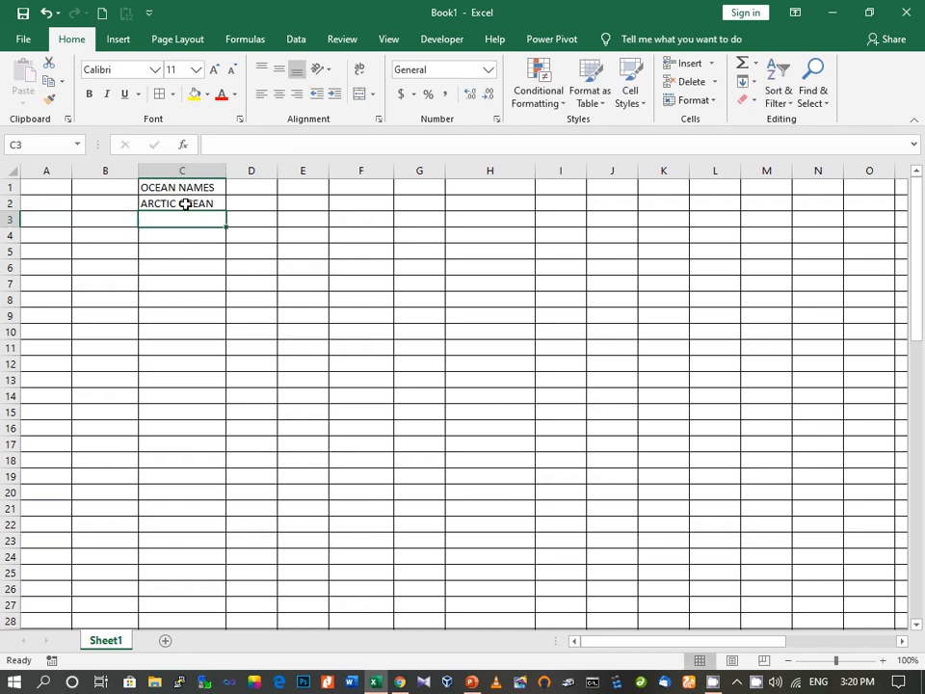
Enter NORTH ATLANTIC OCEAN in cell C3 and widen column C to fit the name.
type("NORTH")
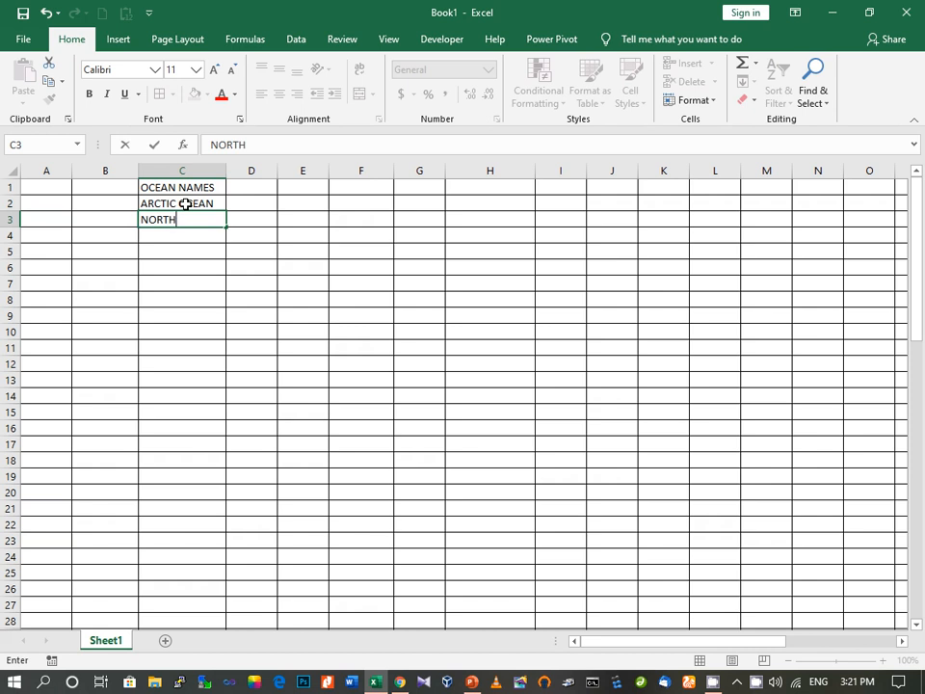
type(" ATLANTIC O")
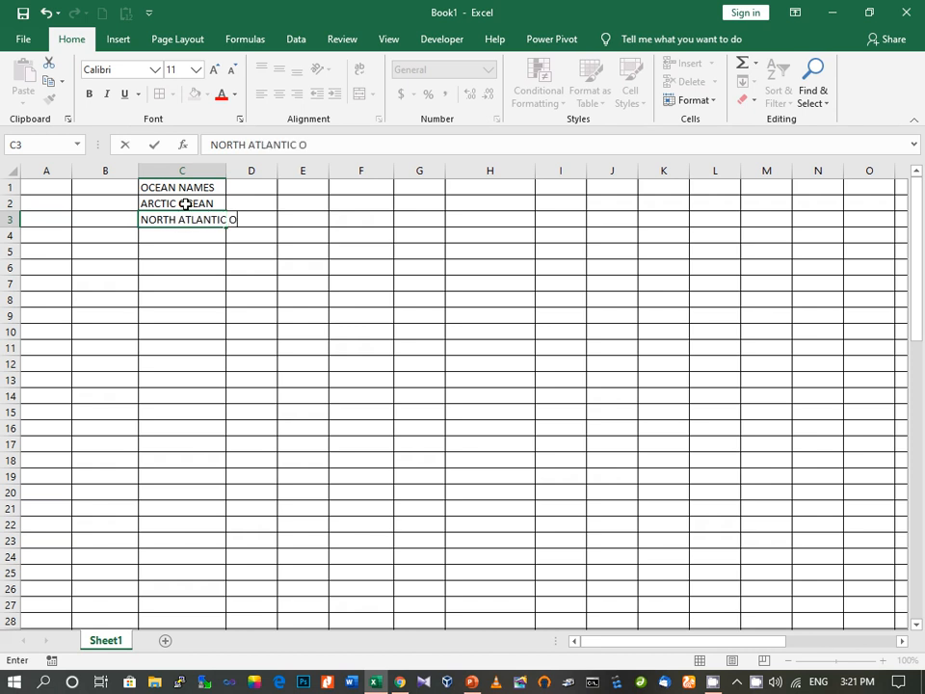
type("CEAN")
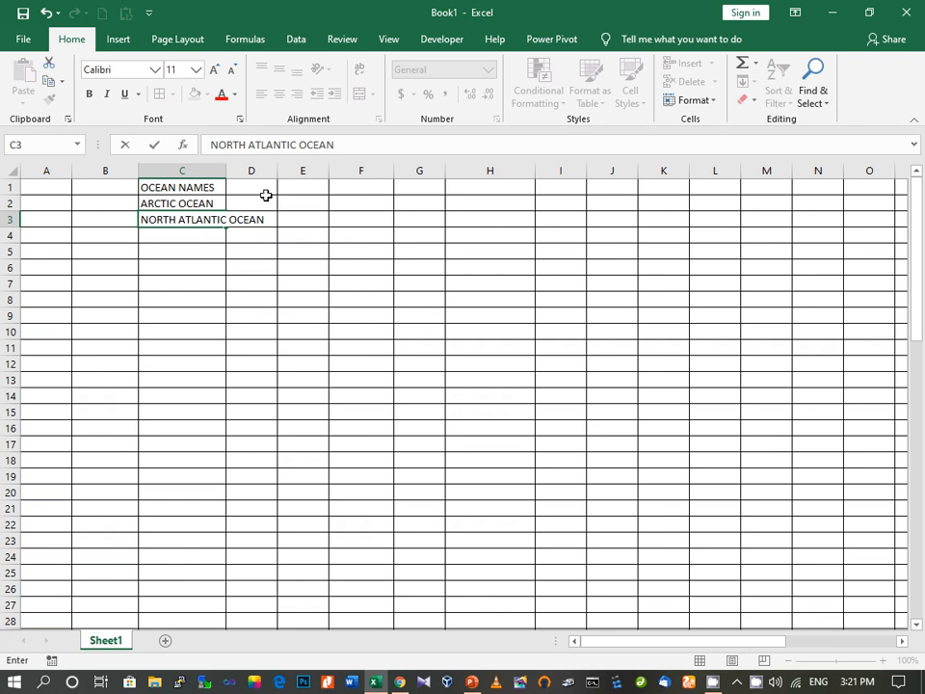
left_click(220, 172)
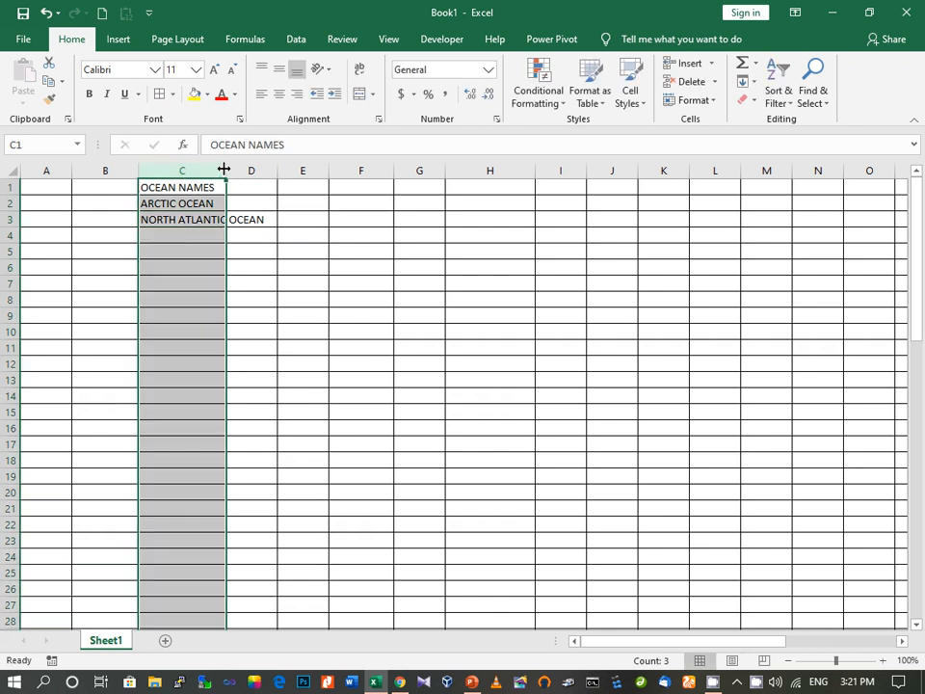
left_click_drag(230, 172, 277, 172)
Enter SOUTH ATLANTIC OCEAN in cell C4 and INDIAN OCEAN in cell C5.
double_click(189, 235)
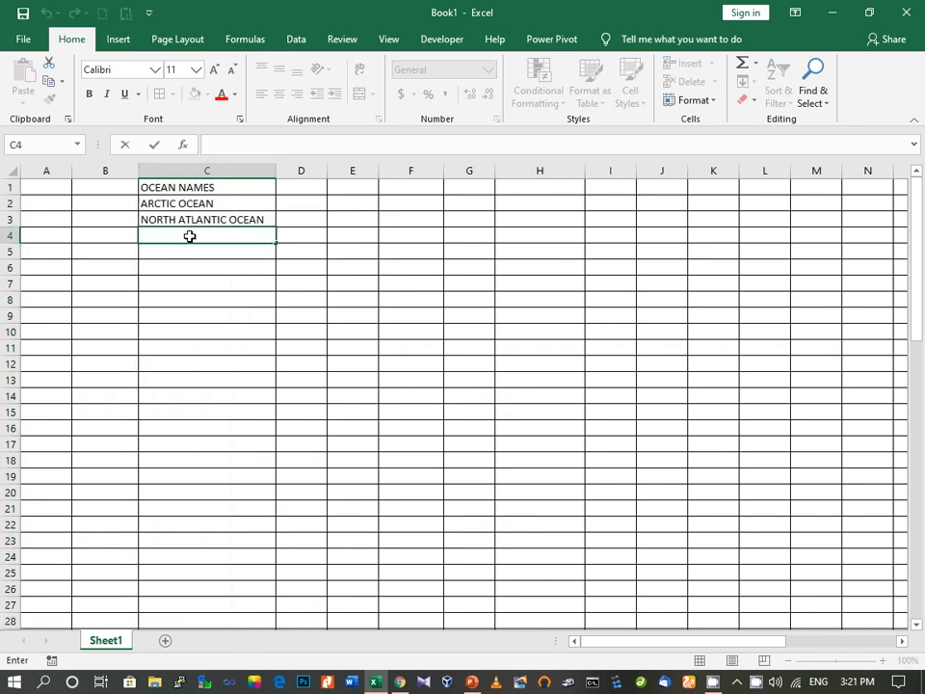
type("SOUTH ATLAN")
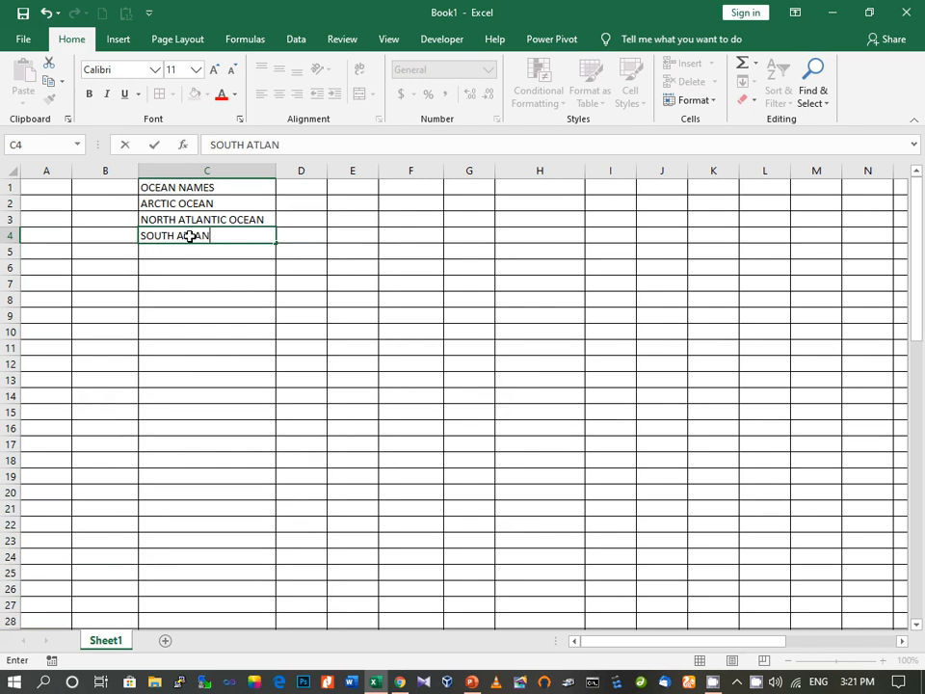
type("TIC OCEAN")
key("Return")
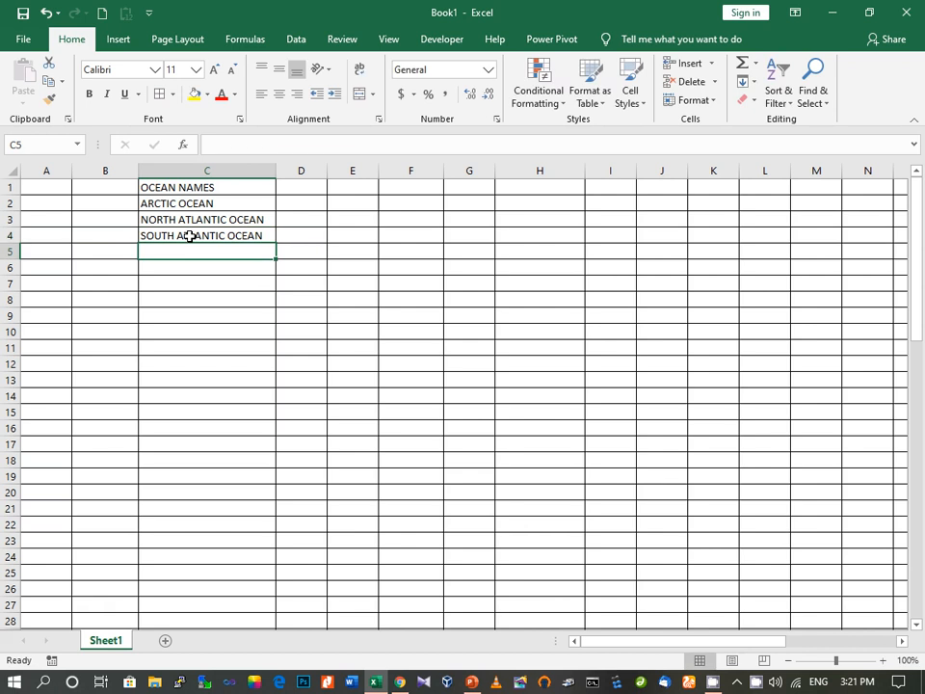
type("IN")
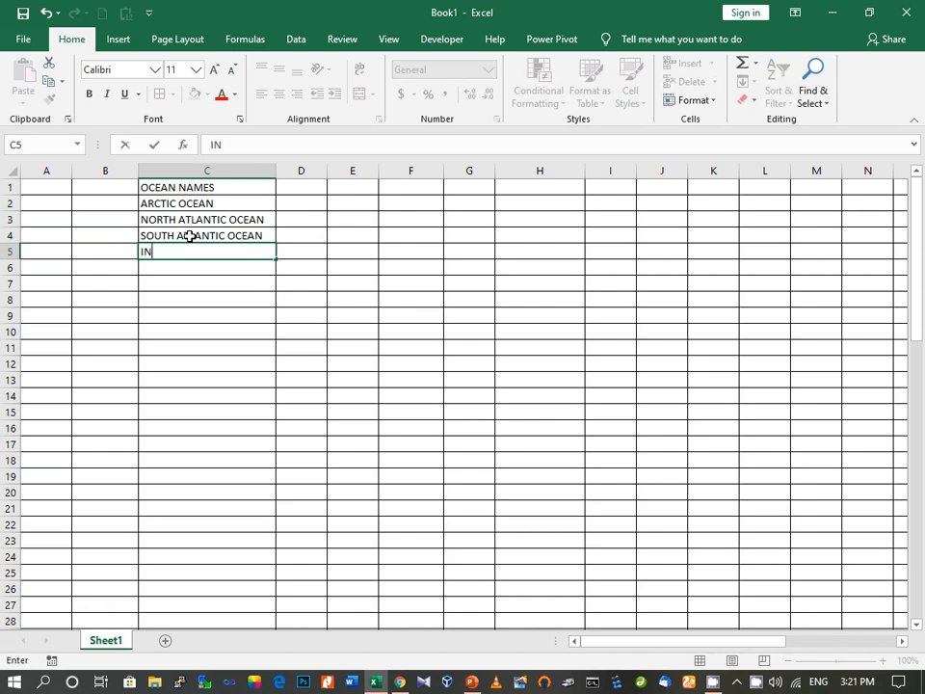
type("DIAN OCEAN")
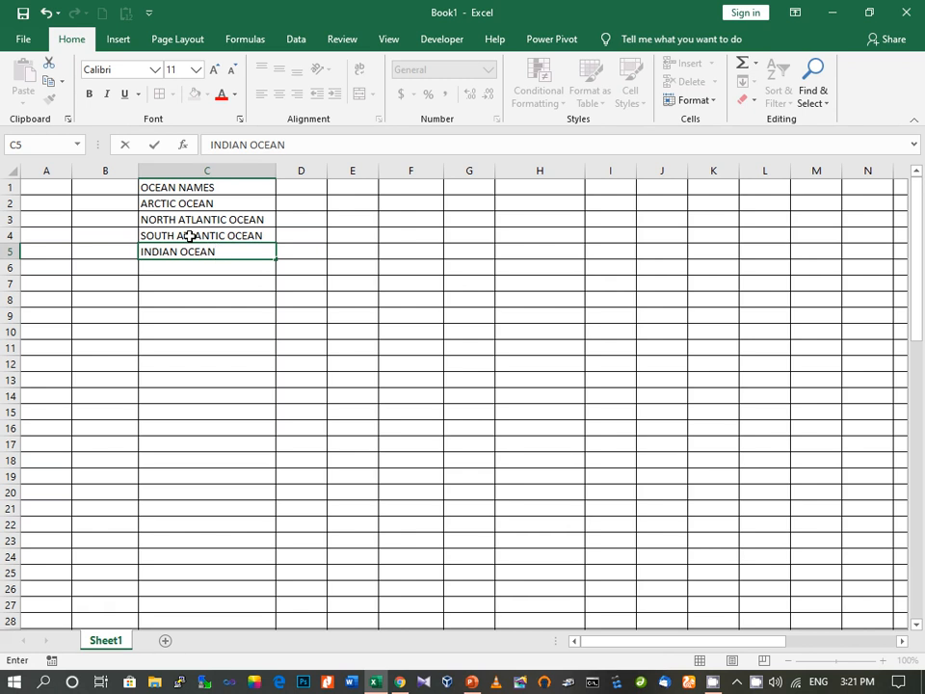
key("Return")
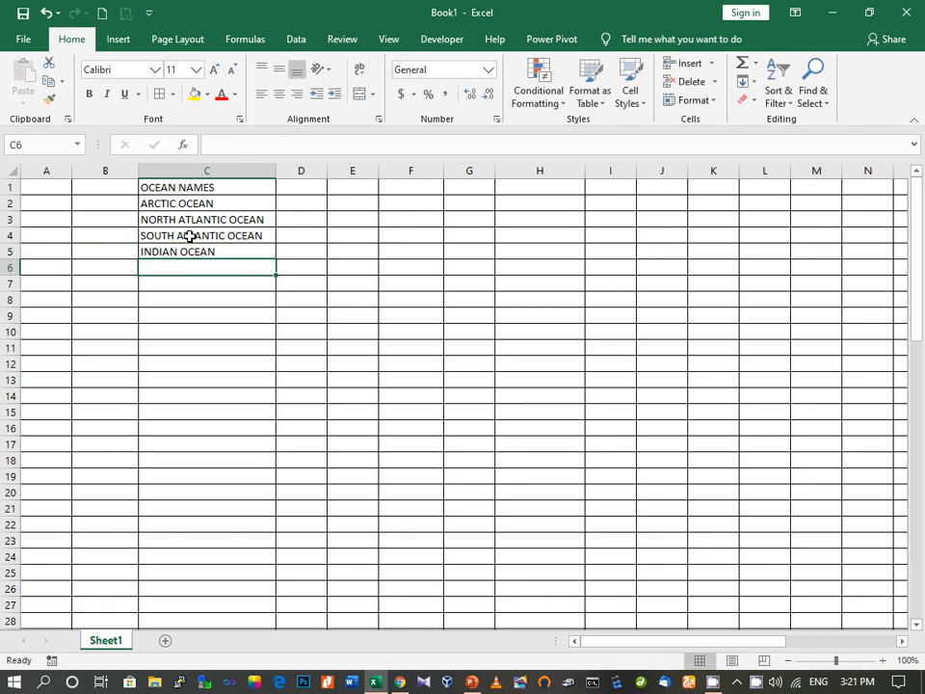
Enter NORTH PACIFIC OCEAN in cell C6 of the ocean names column.
type("NORTH ")
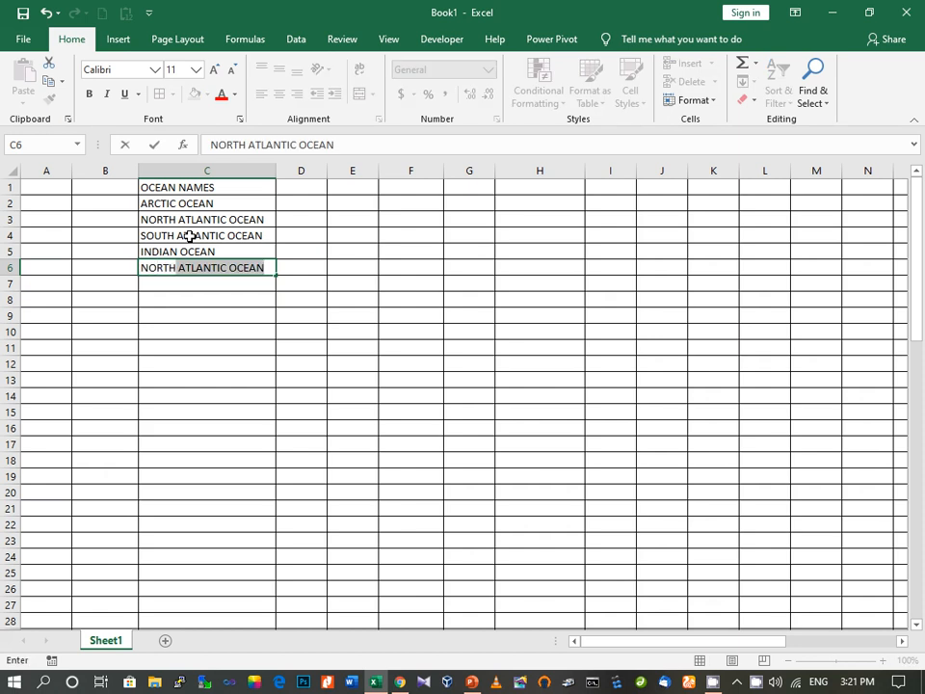
type("PACIFIC")
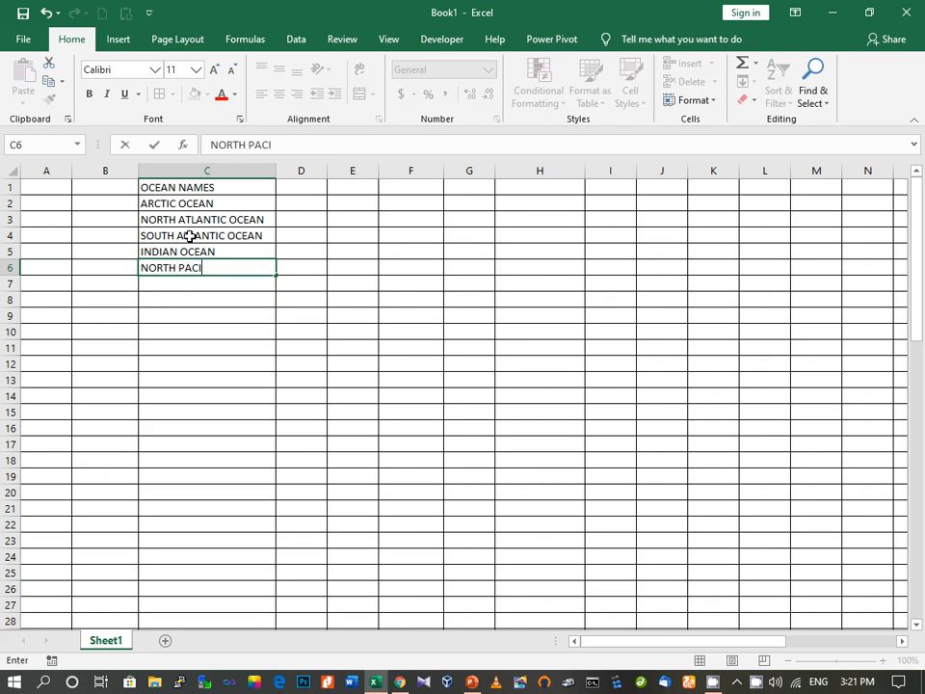
type("OCEAN")
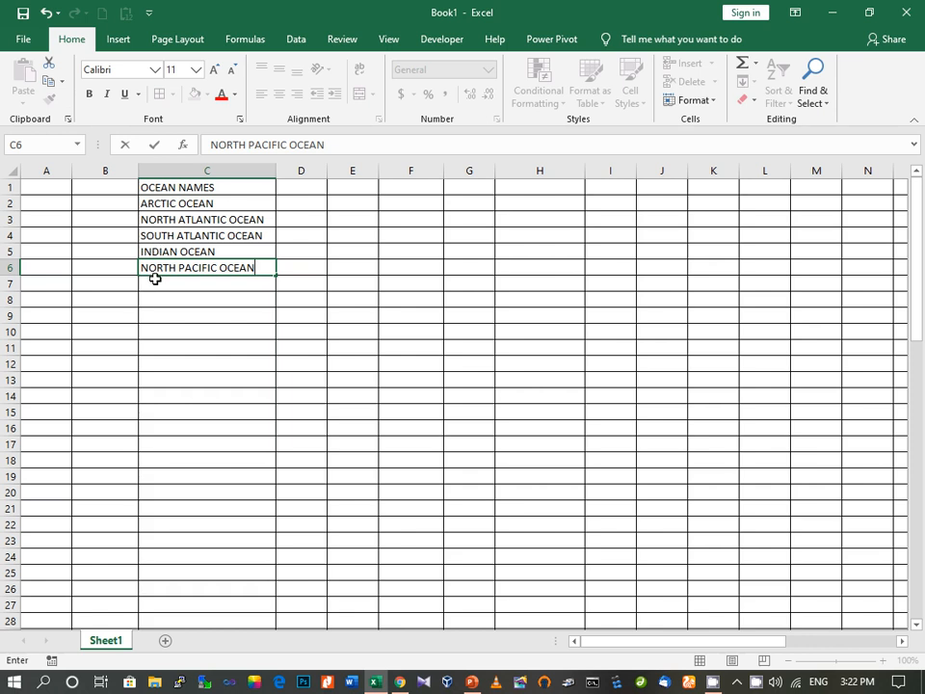
left_click(154, 205)
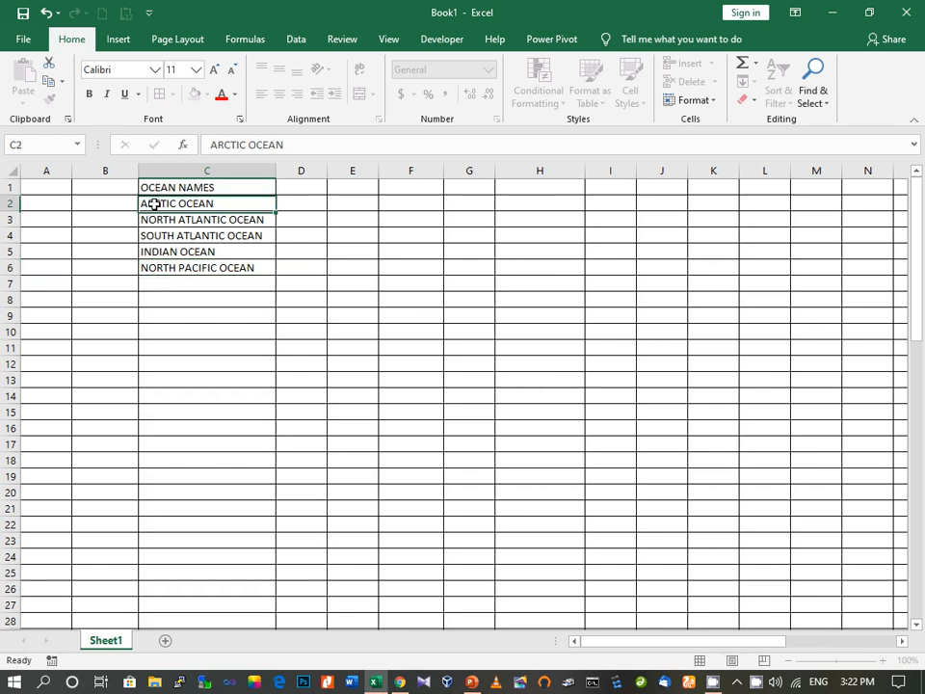
Import the ocean names in C2:C6 as a custom list, and cancel out of the Custom Lists and Excel Options dialogs.
left_click_drag(155, 204, 166, 264)
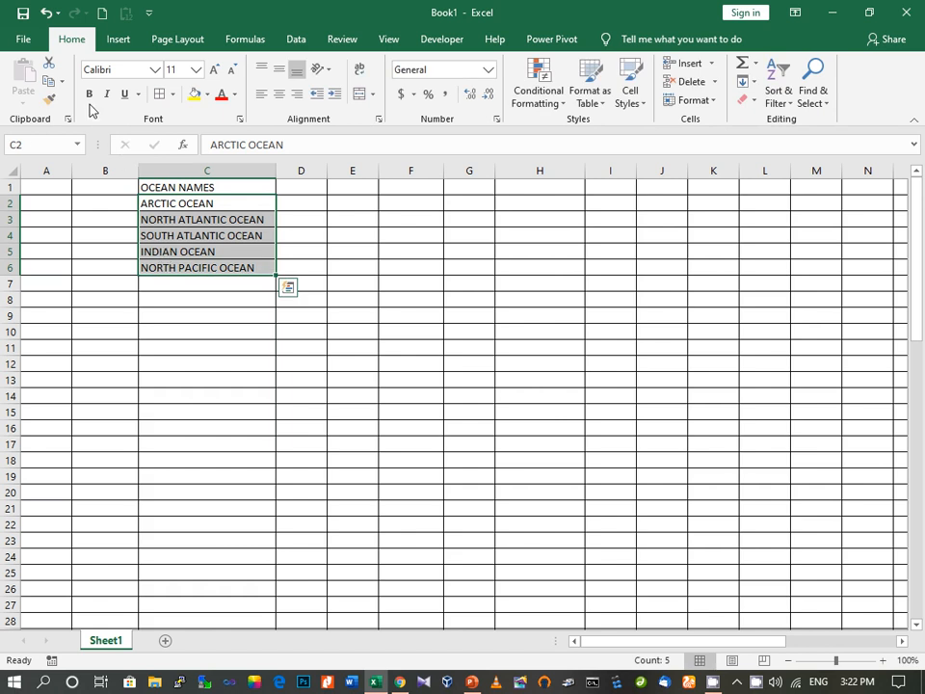
left_click(34, 42)
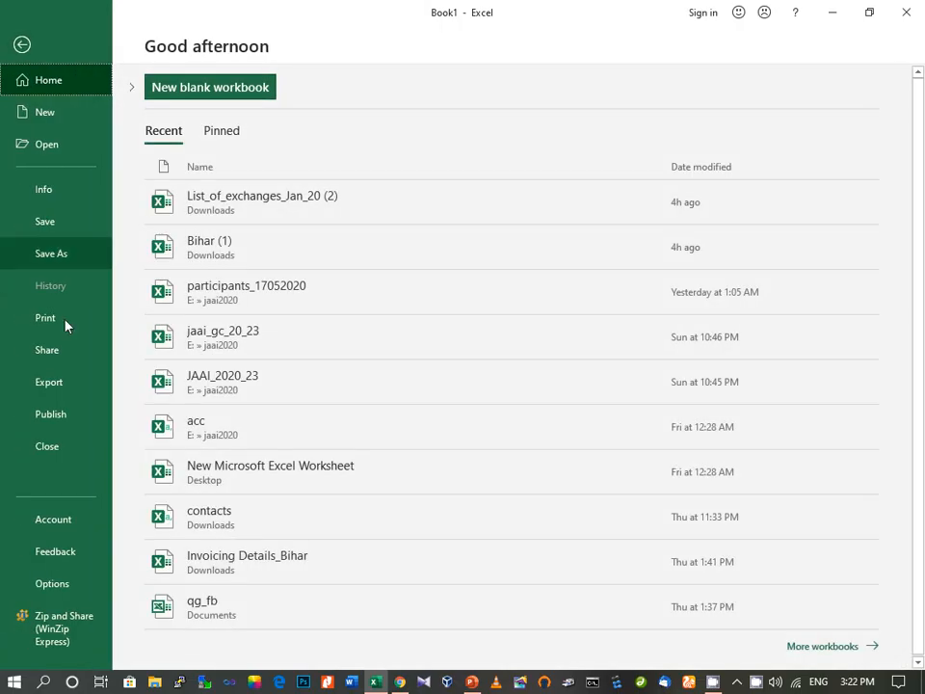
left_click(48, 583)
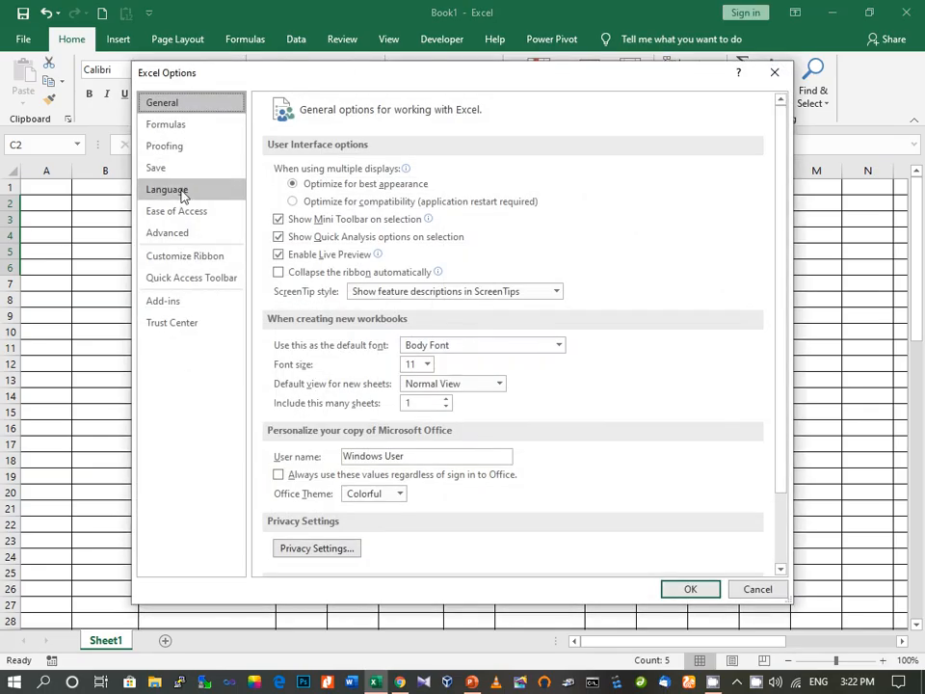
left_click(170, 239)
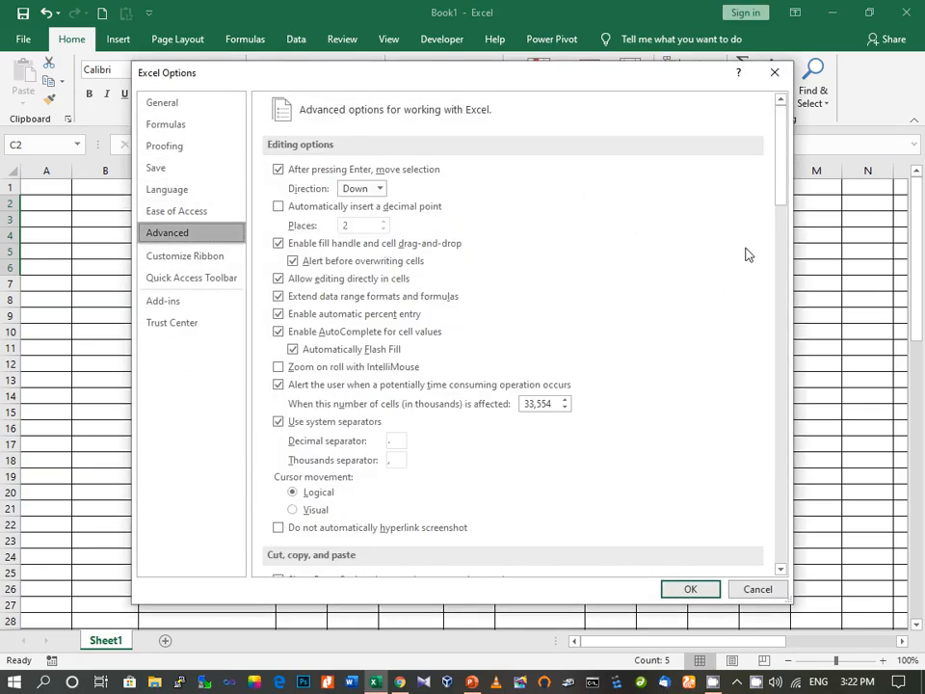
left_click_drag(779, 177, 740, 545)
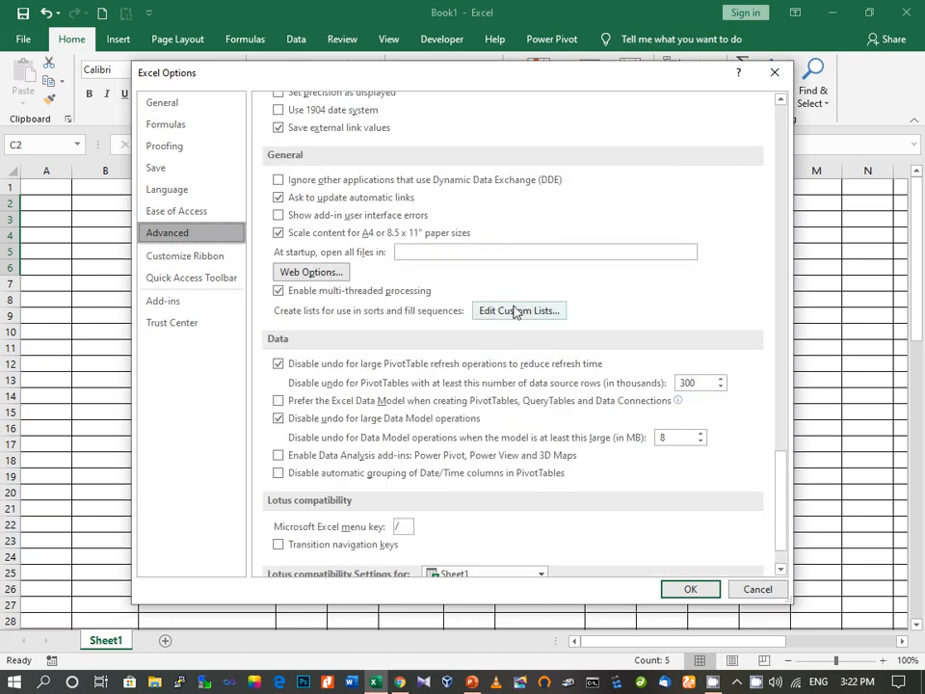
left_click(514, 310)
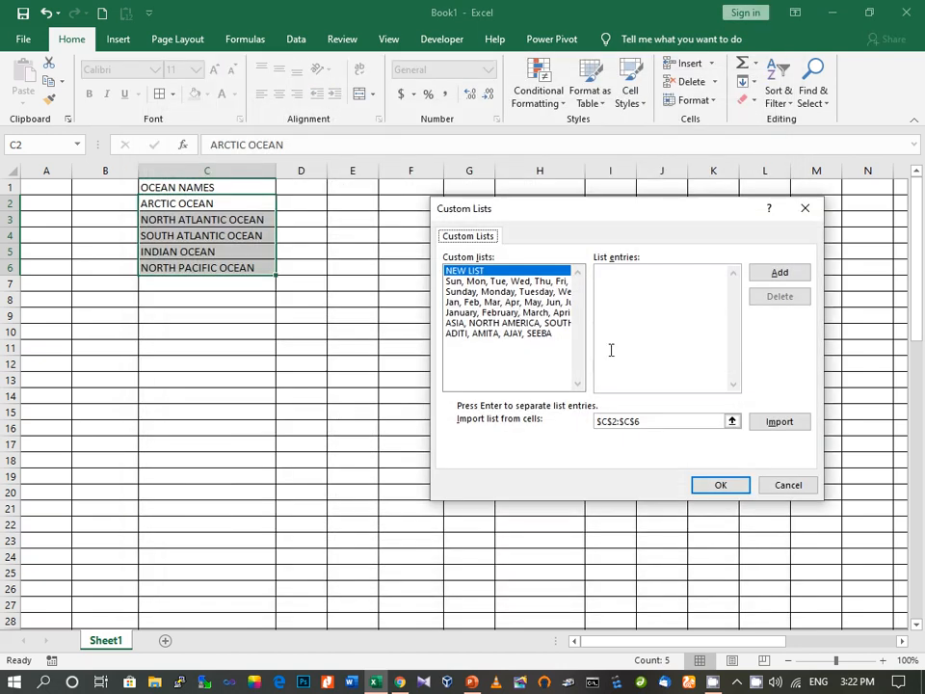
left_click(647, 421)
left_click(799, 423)
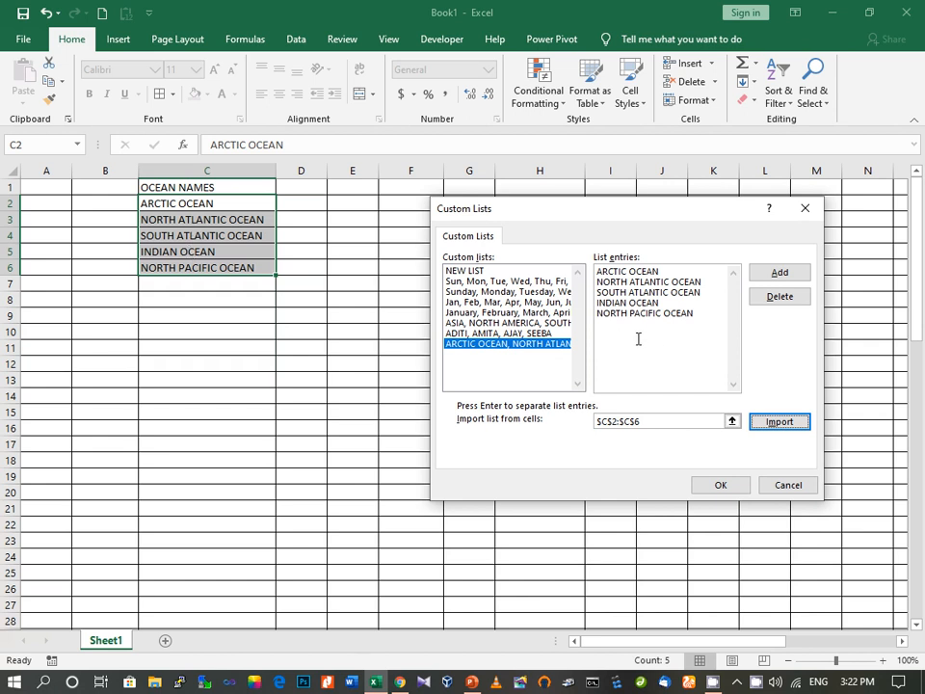
left_click(787, 486)
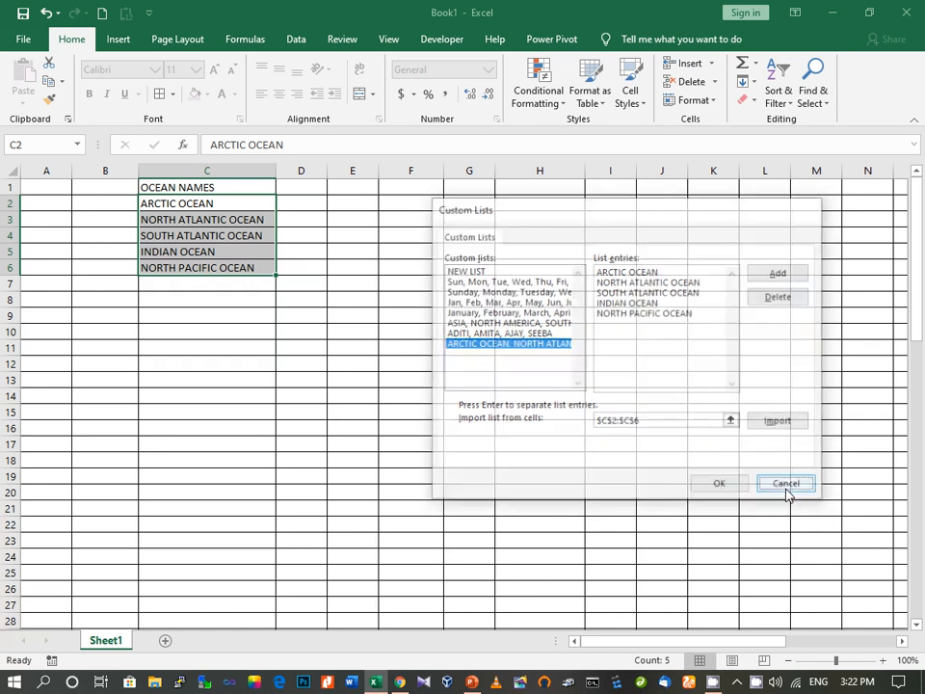
left_click(776, 596)
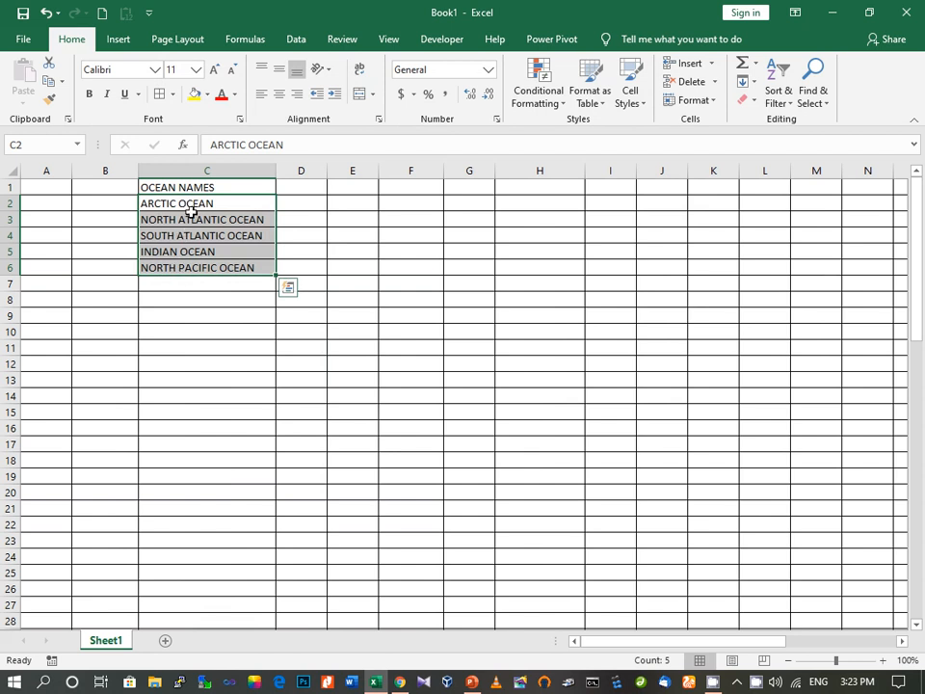
Import the range C2:C6 into the custom lists again and confirm both the list dialog and the Excel options.
left_click_drag(194, 206, 200, 266)
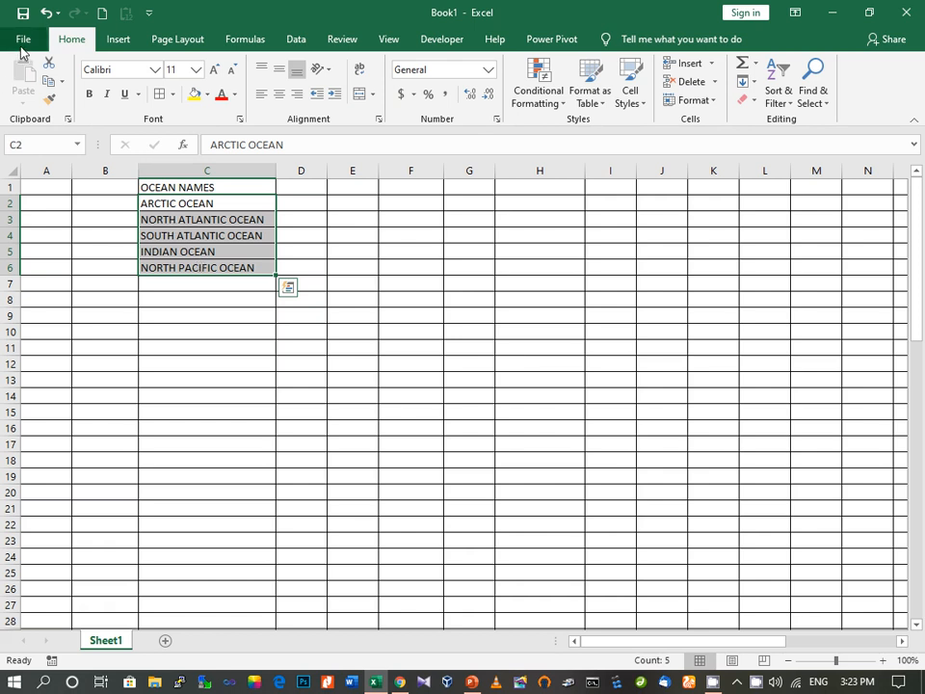
left_click(23, 41)
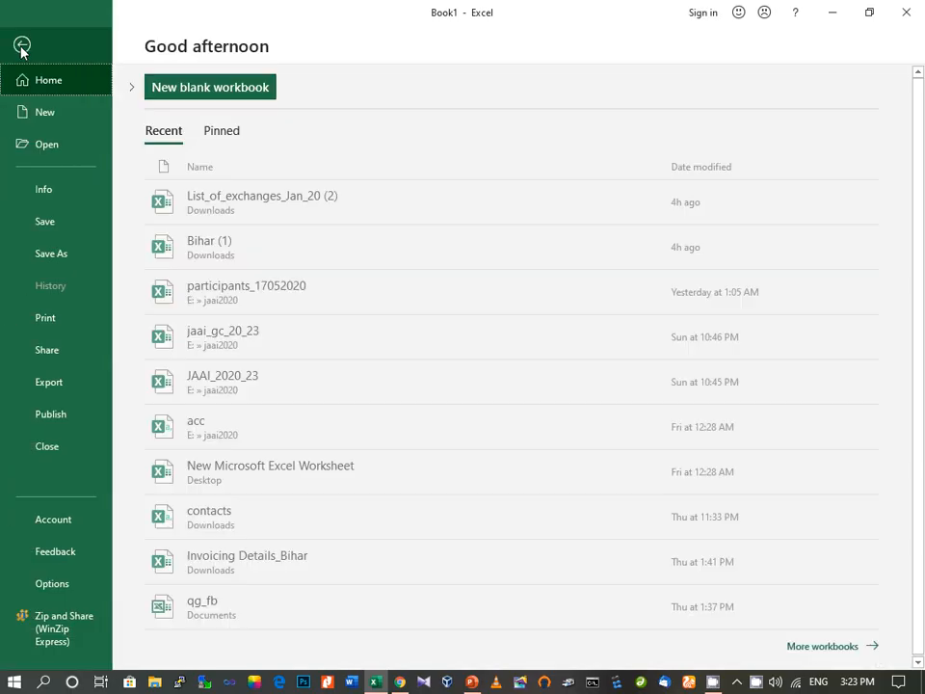
left_click(84, 595)
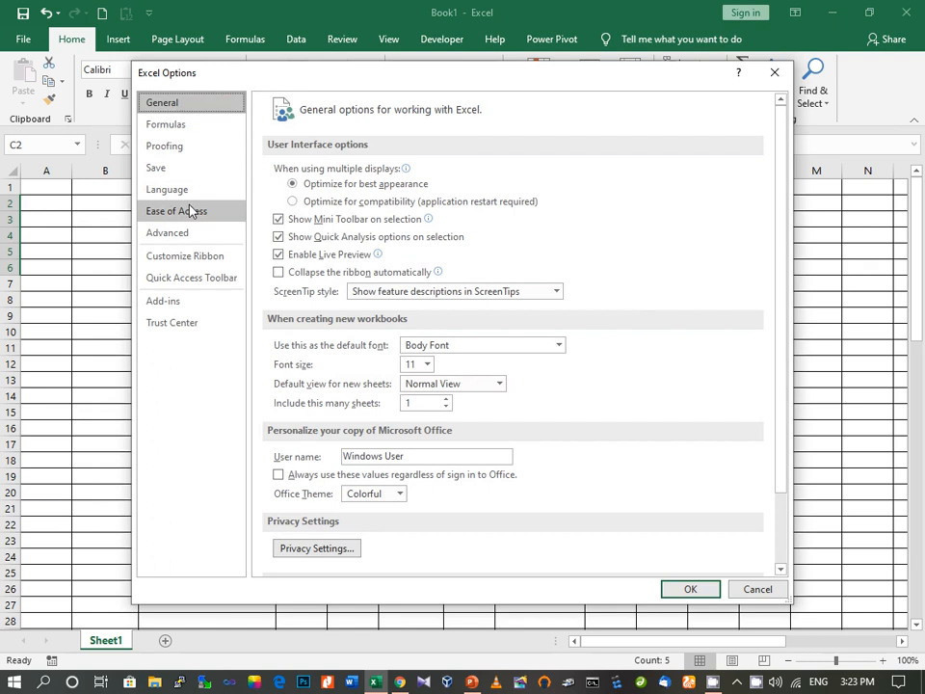
left_click(179, 232)
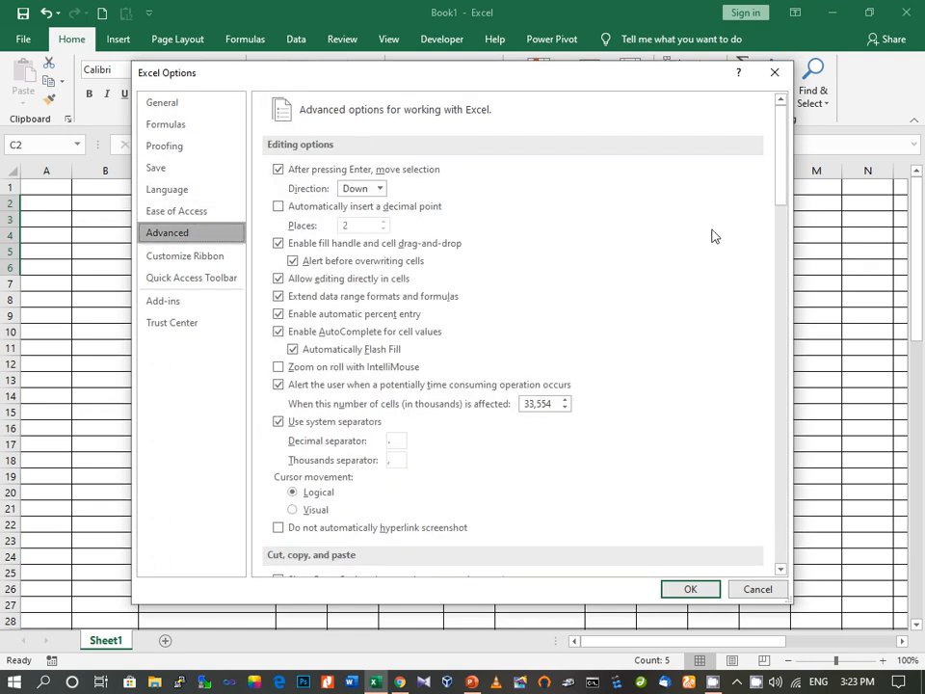
left_click_drag(782, 192, 748, 502)
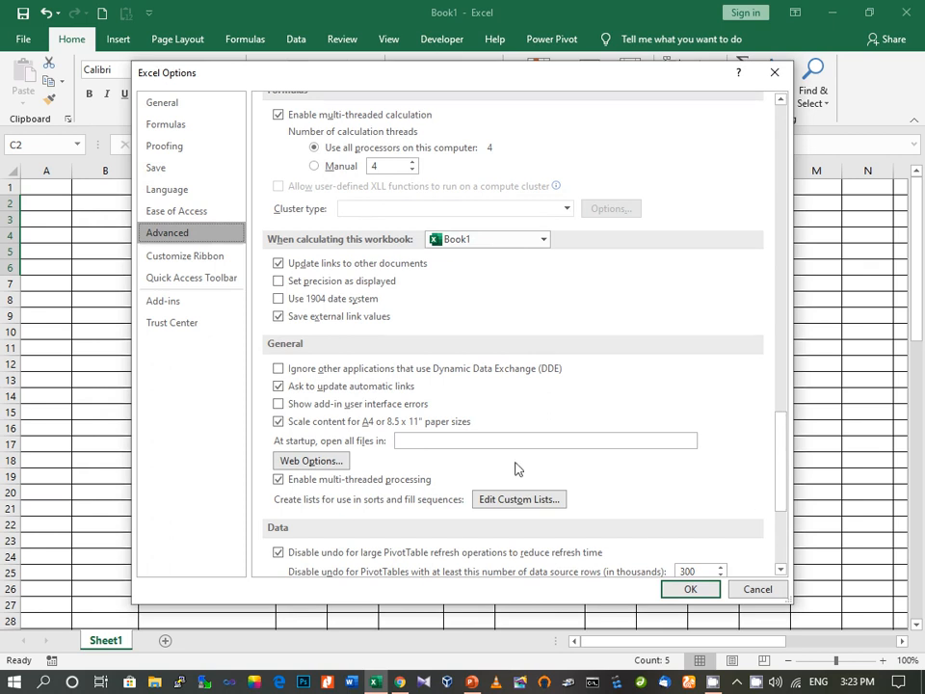
left_click(517, 500)
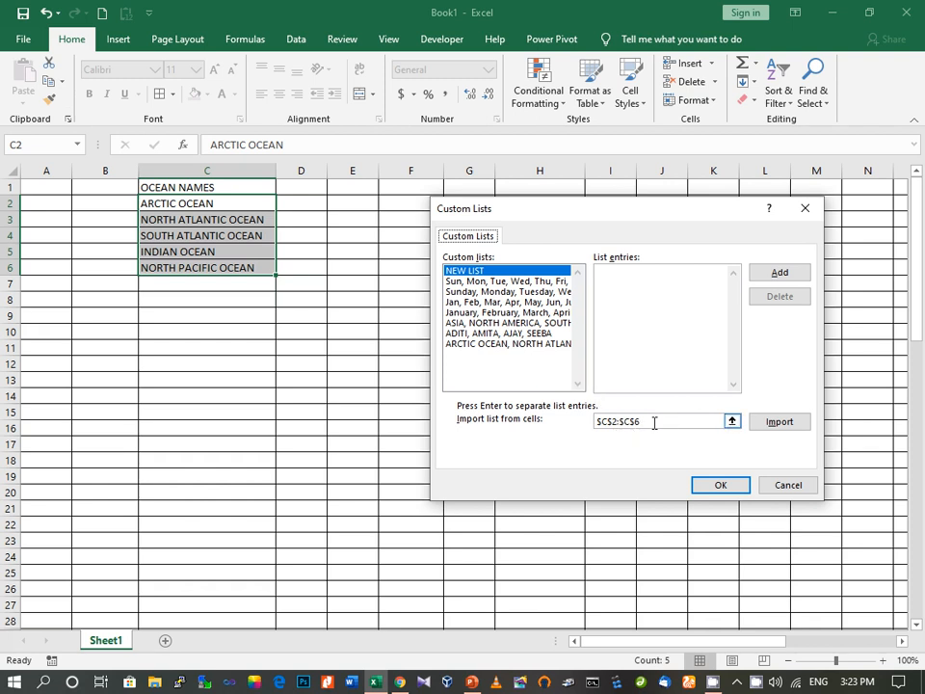
left_click(778, 424)
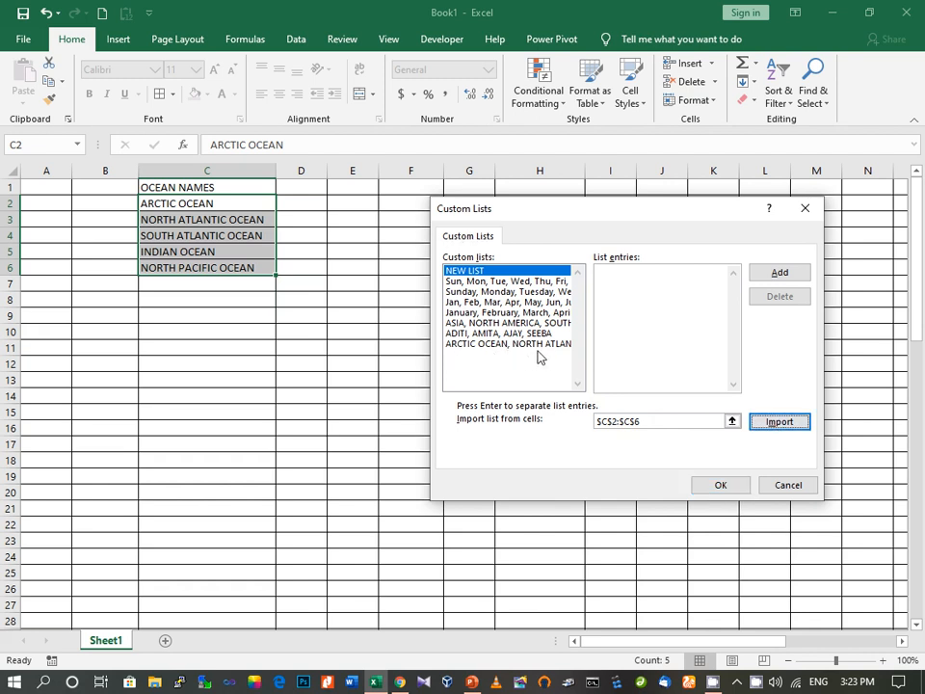
left_click(710, 490)
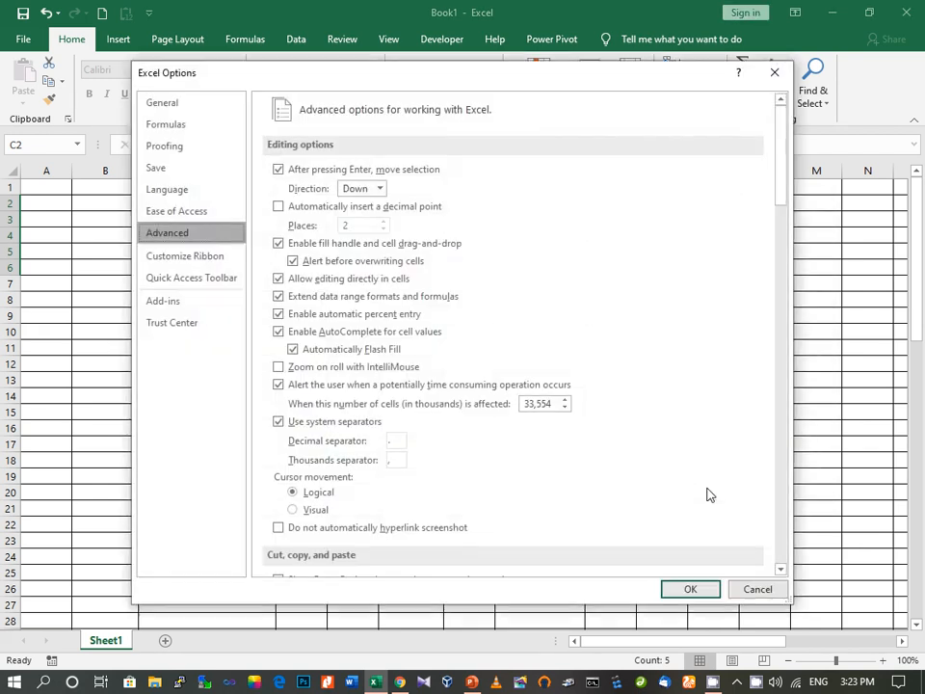
left_click(690, 592)
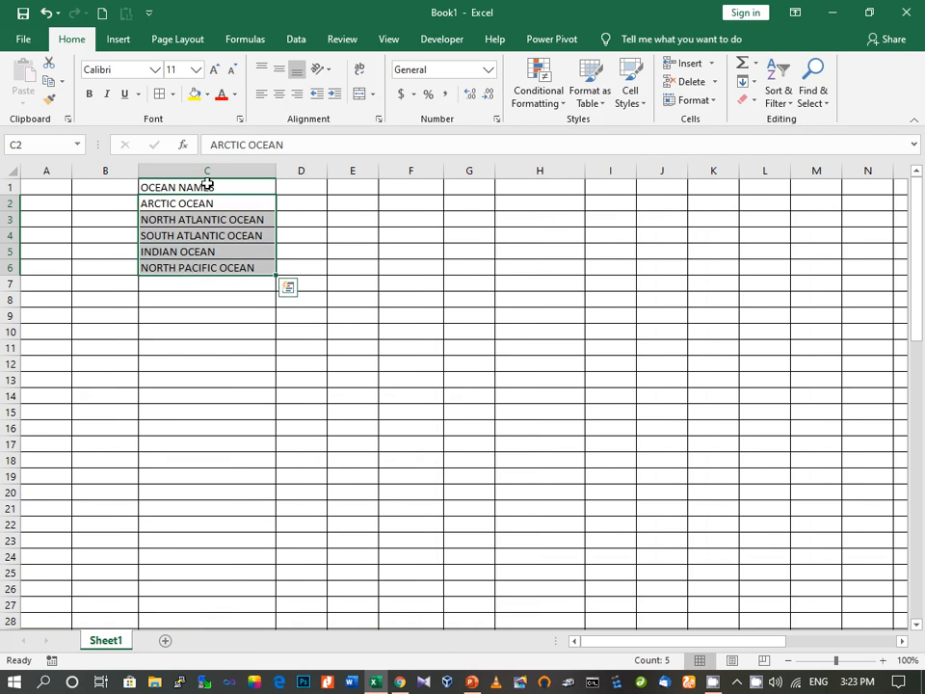
Clear the ocean names from C2:C6, keeping the OCEAN NAMES heading.
left_click_drag(207, 186, 200, 265)
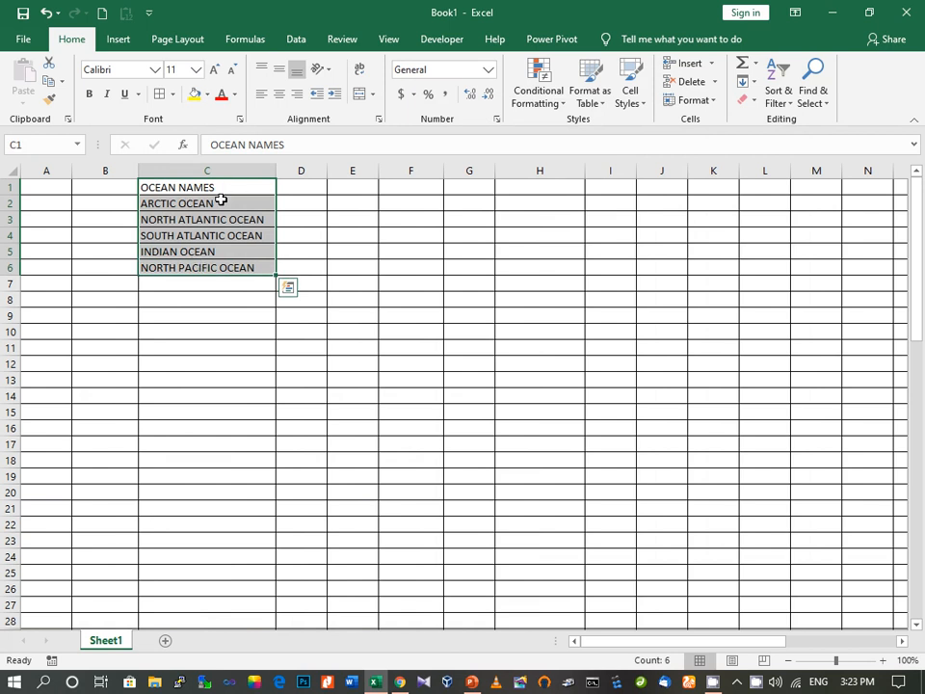
left_click_drag(213, 205, 189, 274)
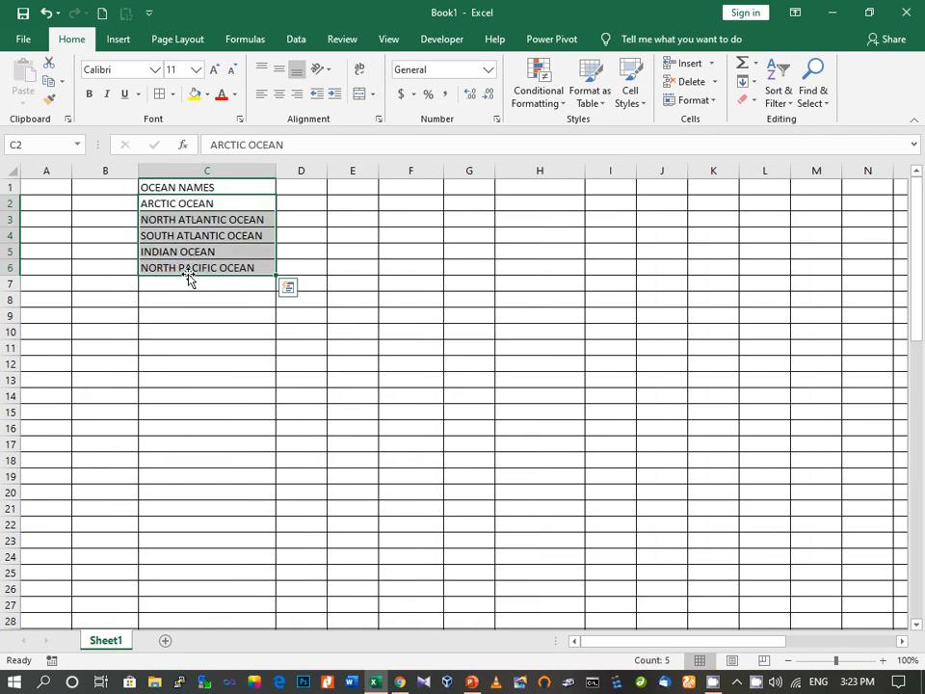
key("Delete")
Enter ARCTIC OCEAN in cell C2 and autofill the ocean list down to cell C6.
left_click(205, 204)
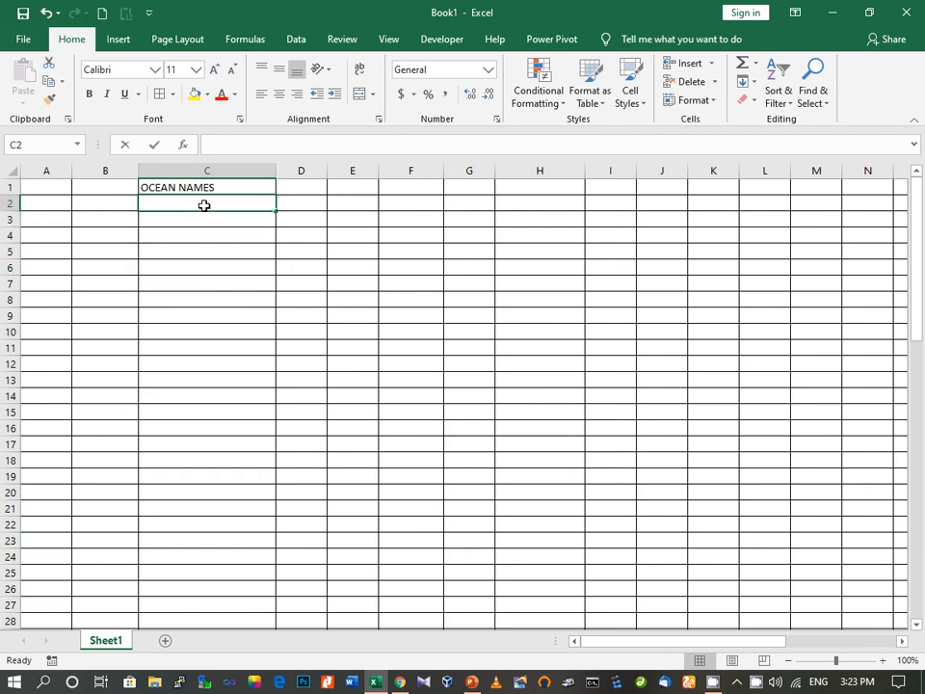
double_click(205, 205)
type("ARC")
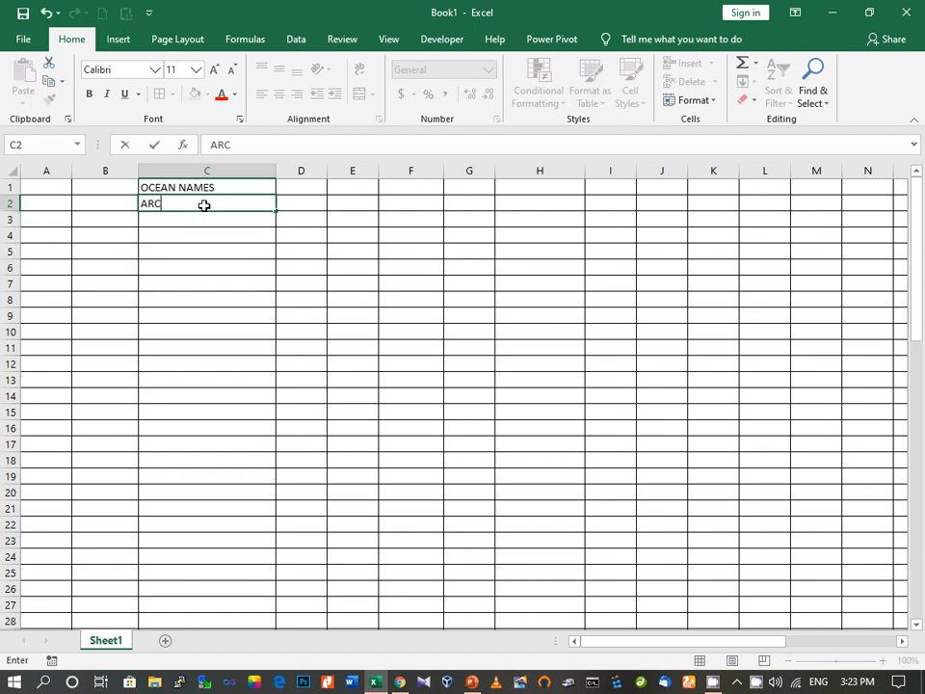
type("TIC OCEAN")
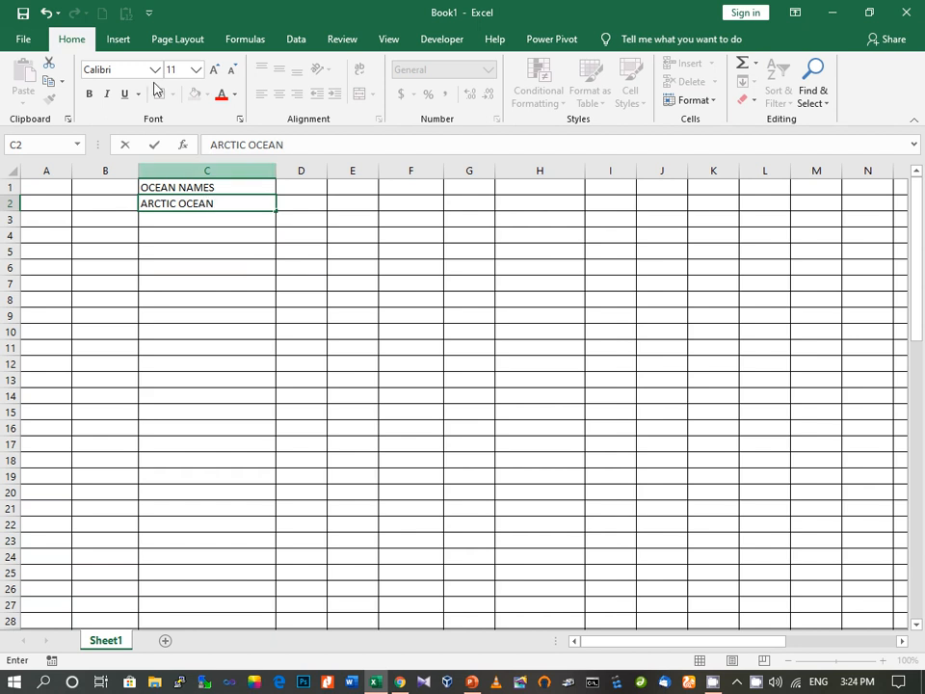
key("Return")
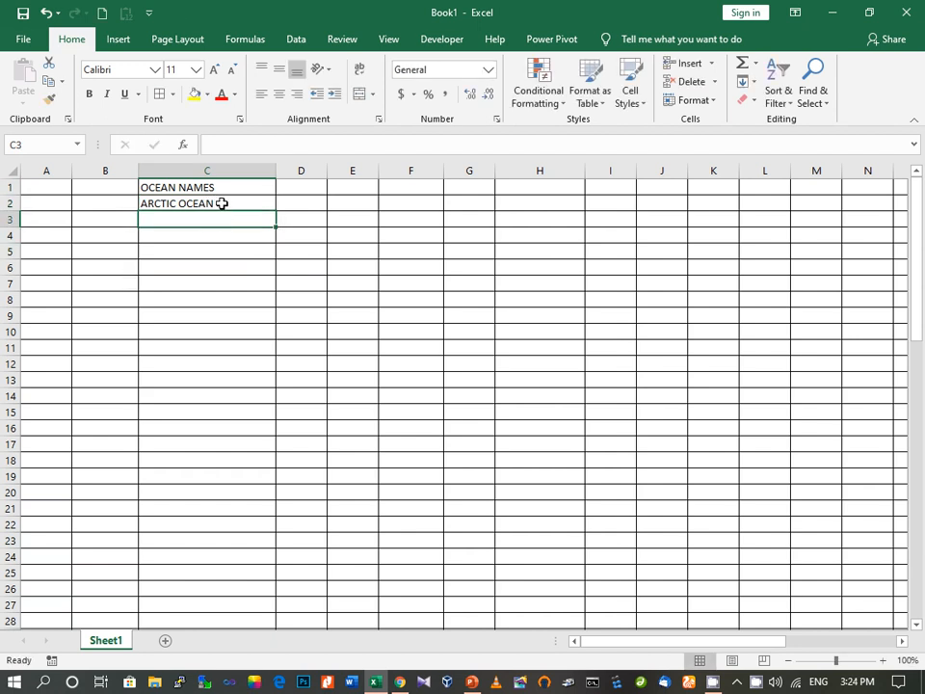
left_click(221, 202)
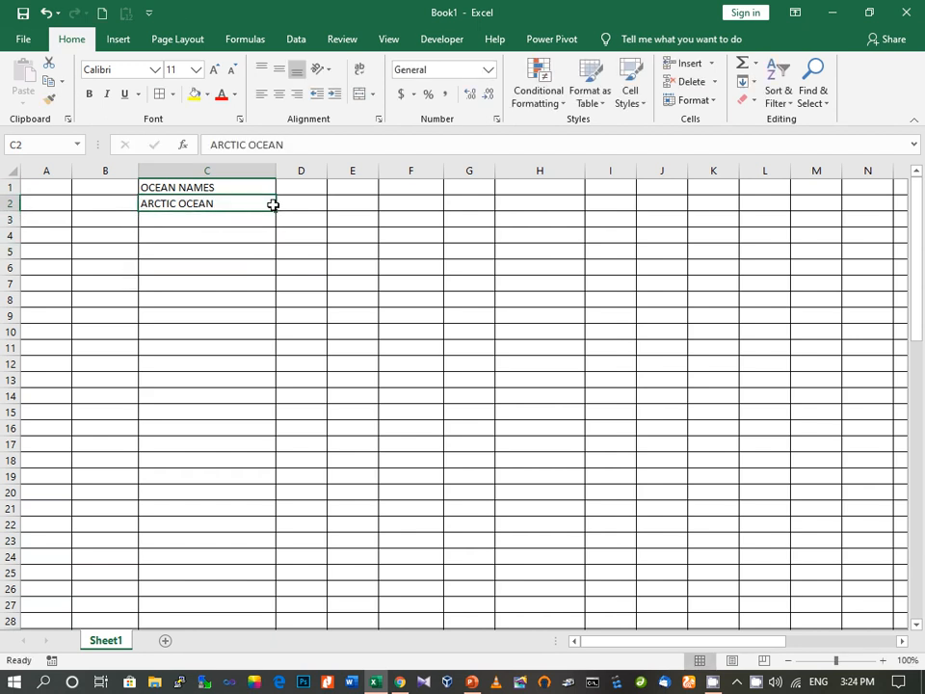
left_click_drag(275, 209, 269, 277)
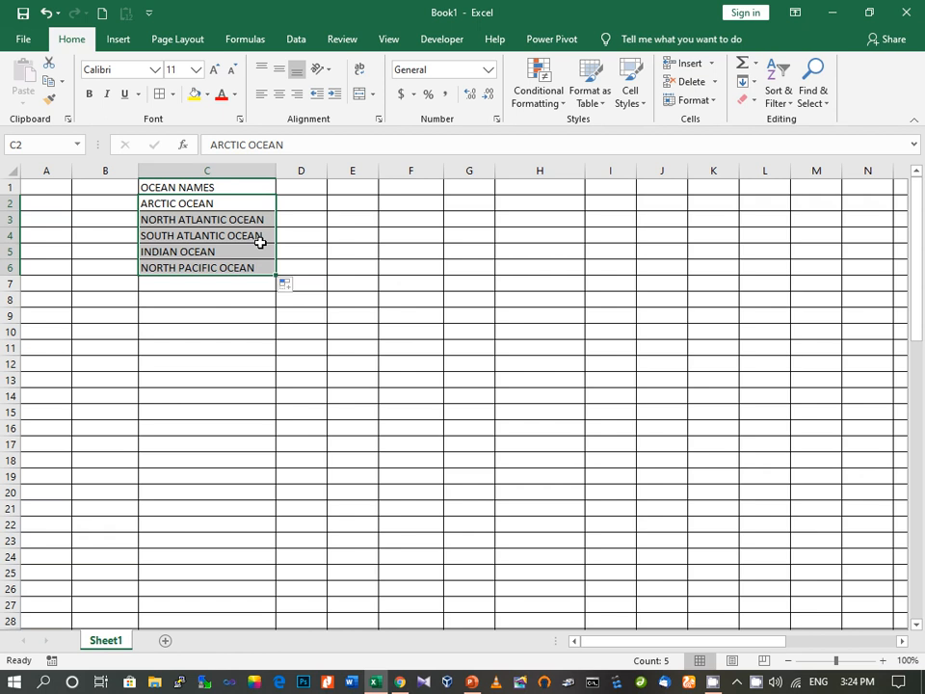